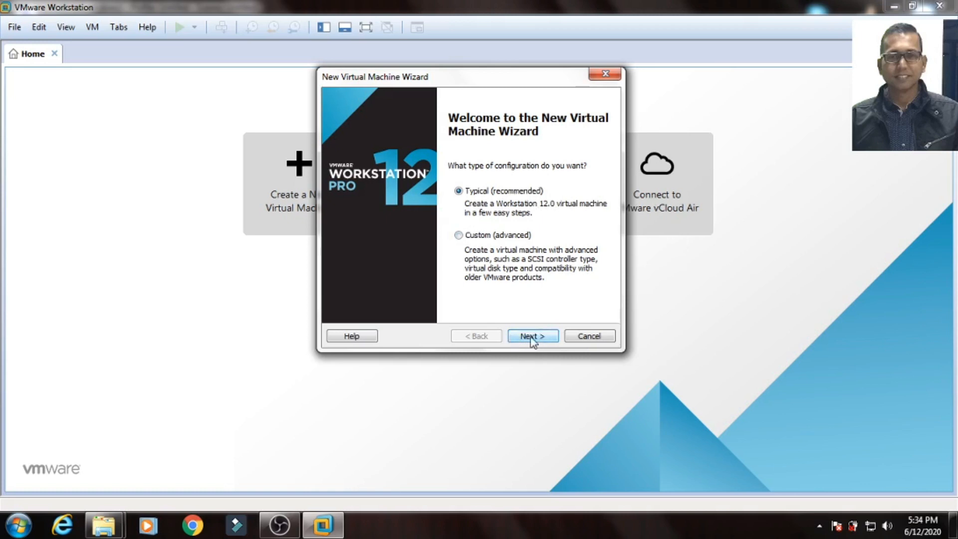
Step: Choose 'I will install the operating system later' instead of a disc image file
click(531, 339)
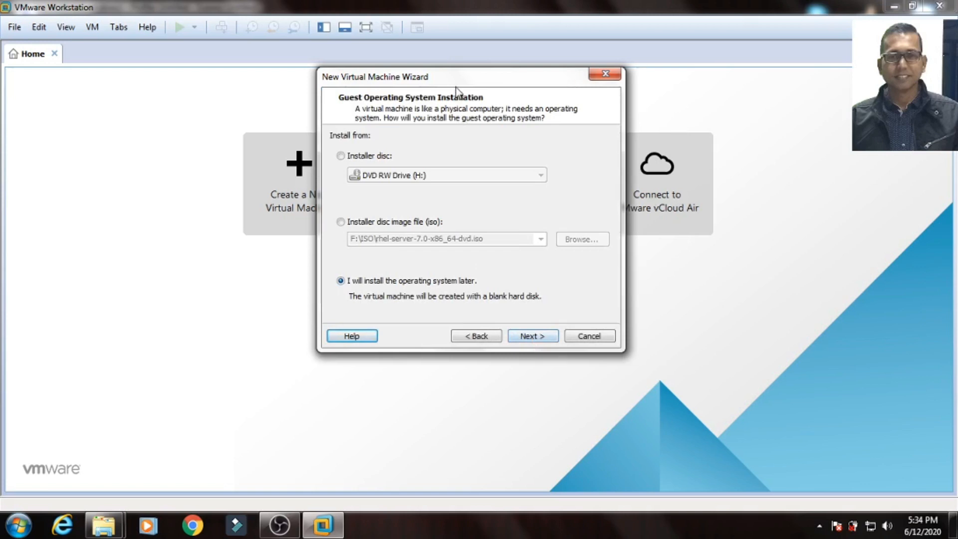
drag(456, 91, 384, 105)
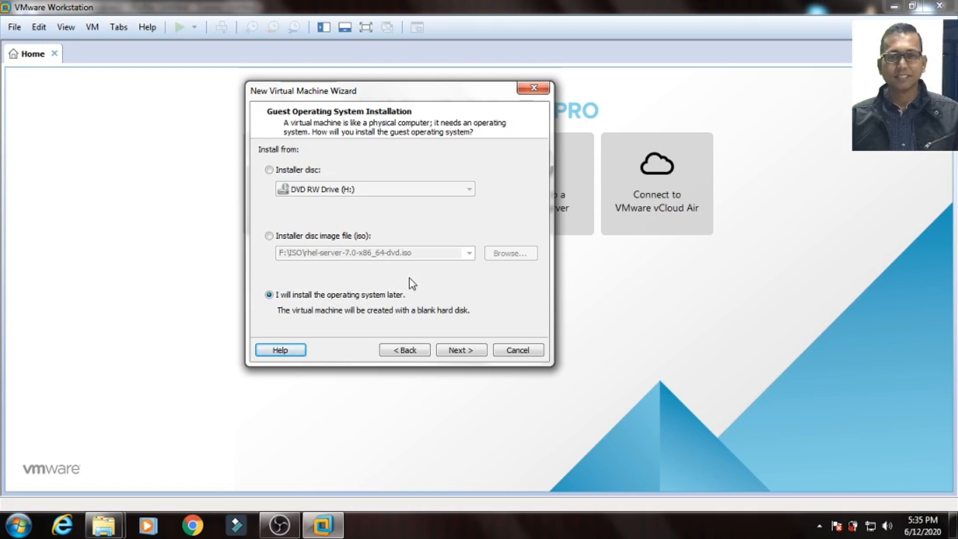
click(269, 237)
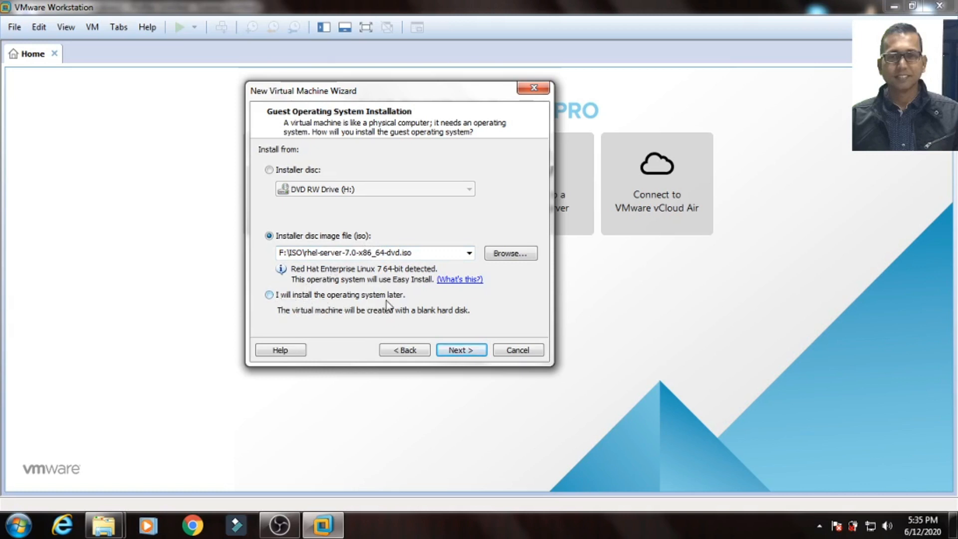
click(269, 295)
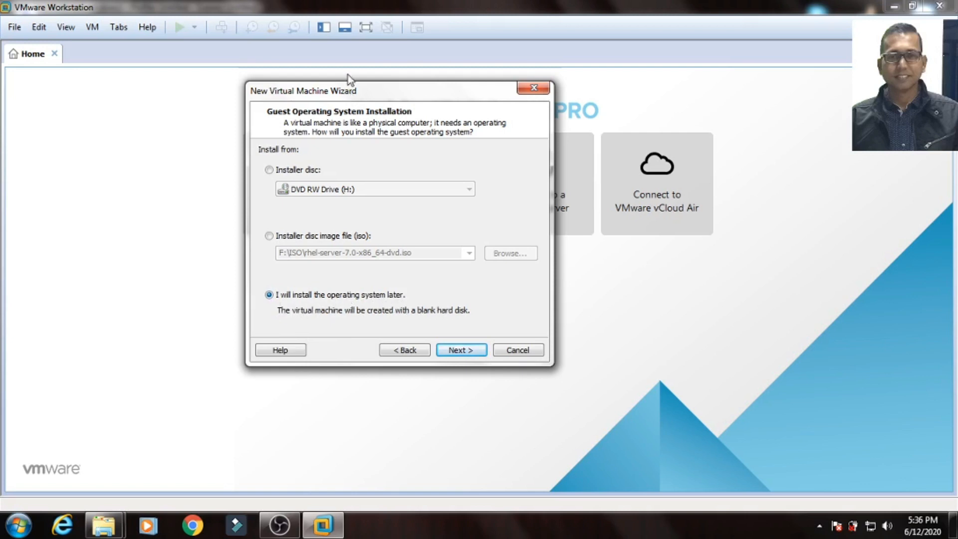
drag(405, 98, 433, 72)
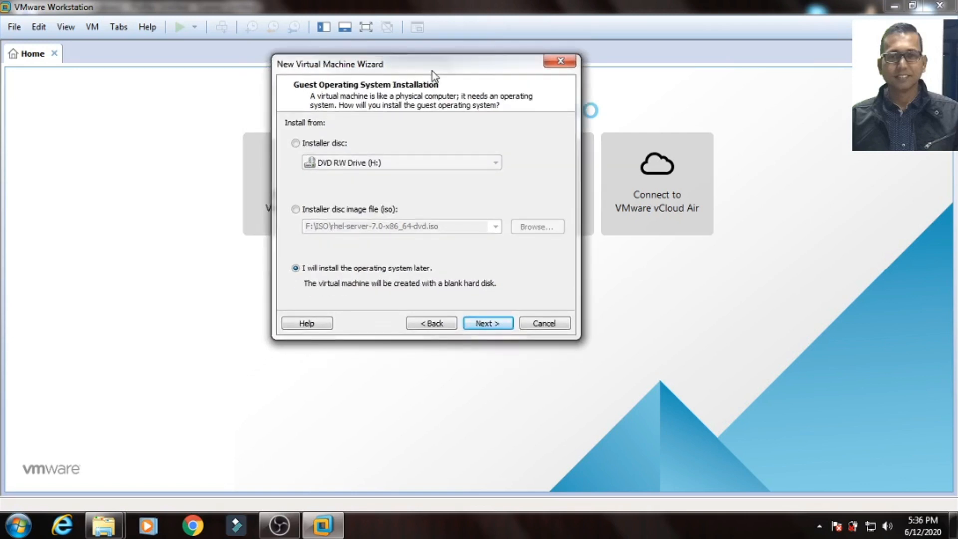
click(488, 329)
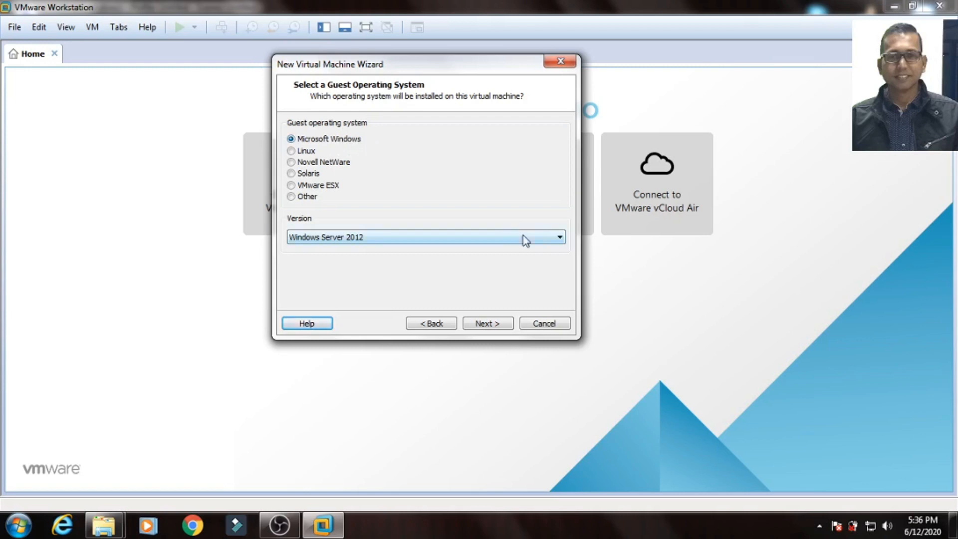
Step: Pick Windows 7 from the Microsoft Windows version list
click(559, 238)
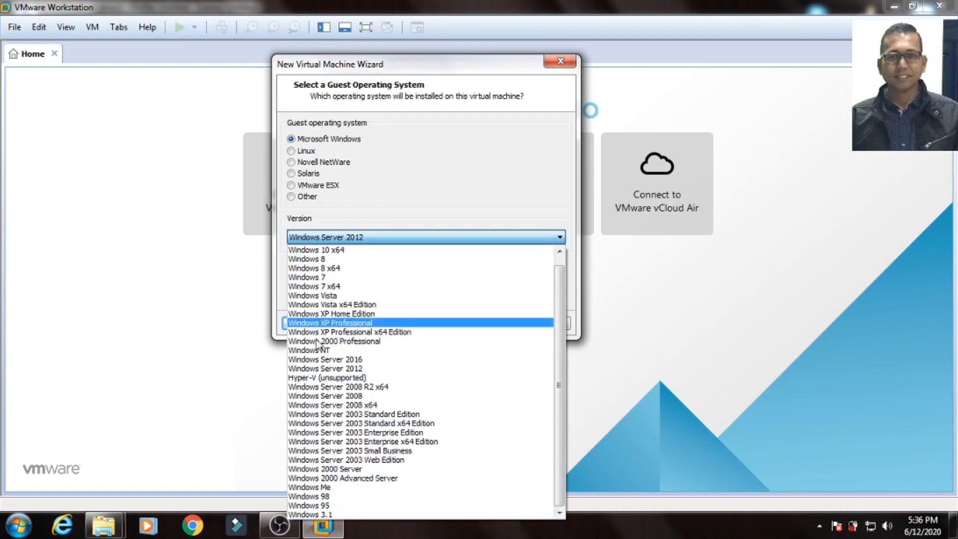
click(317, 279)
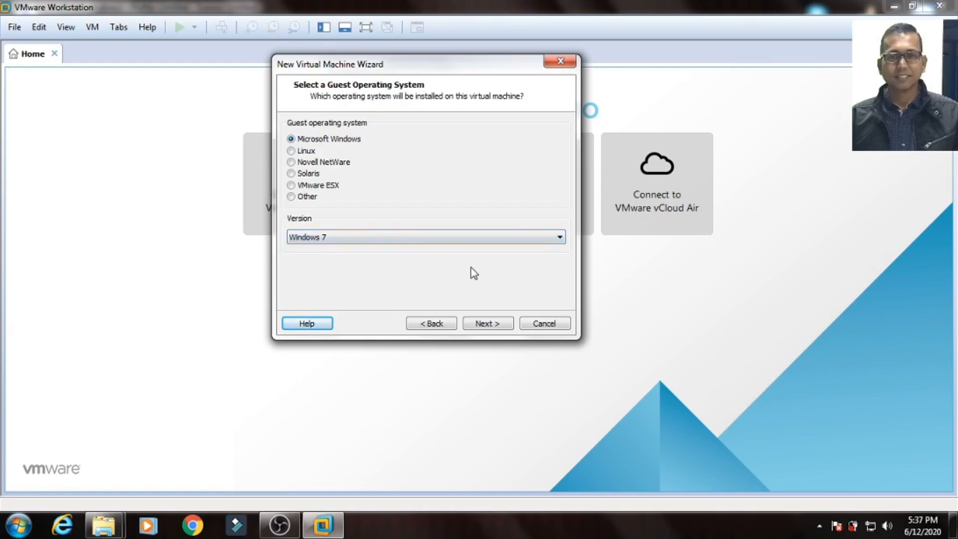
click(488, 324)
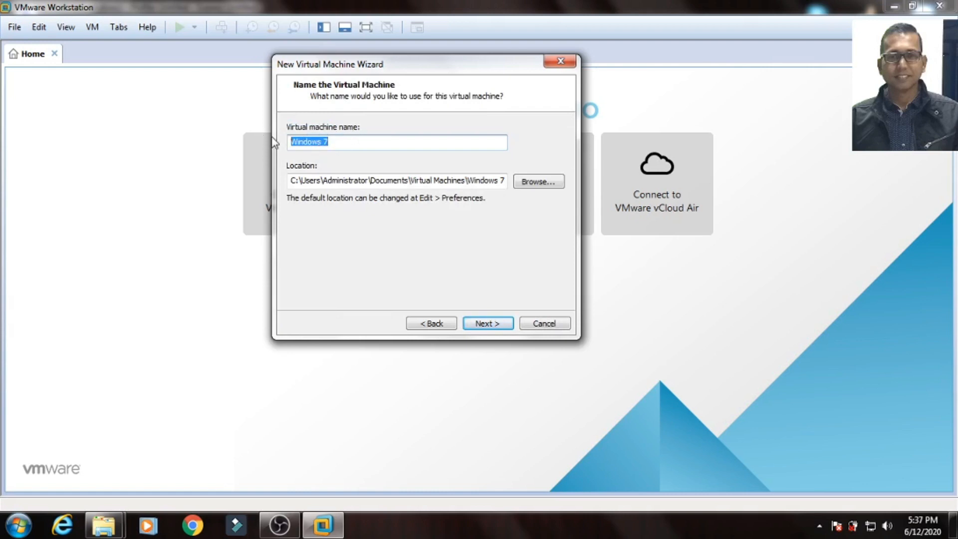
Step: Name the machine MYPC-1 and store it in the D:\MYPC-1 folder
text(MYPC)
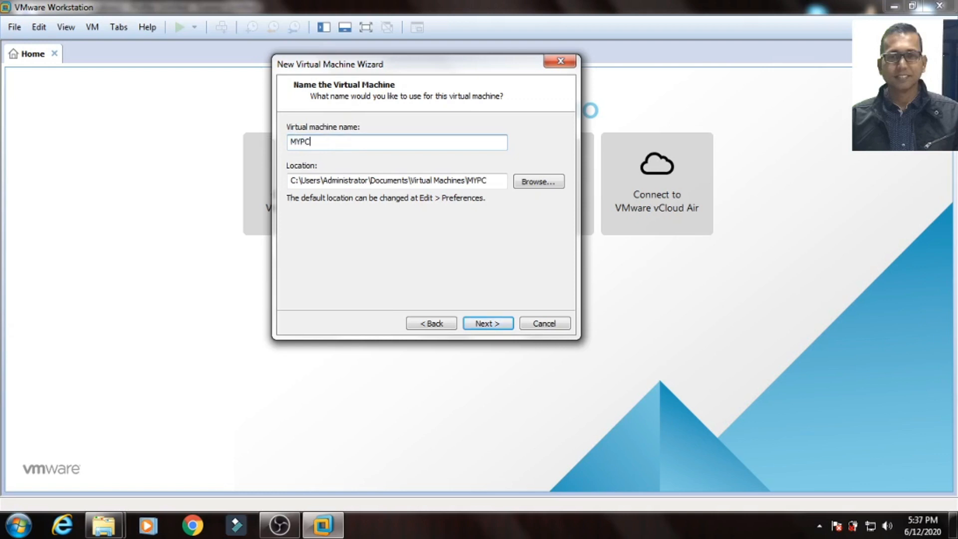
text(-1)
click(541, 185)
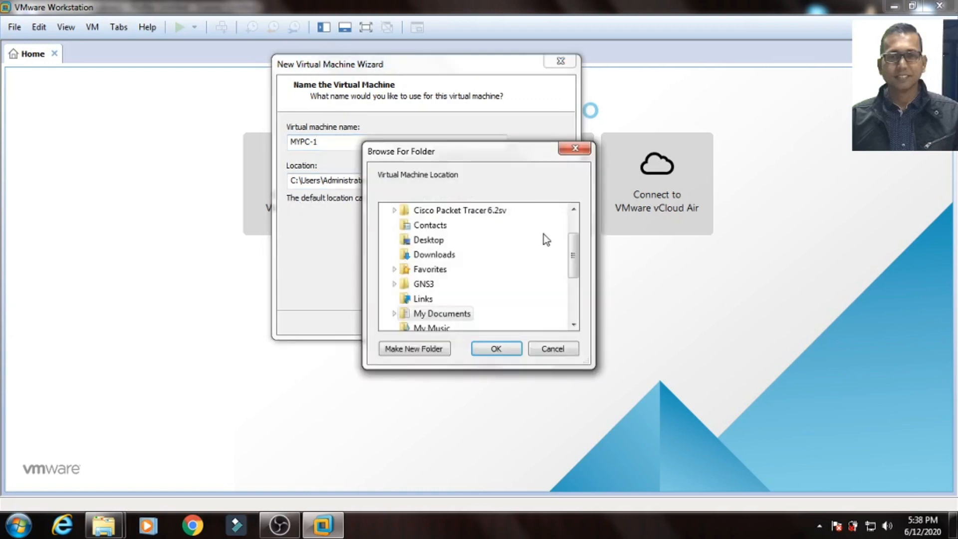
drag(579, 247, 574, 289)
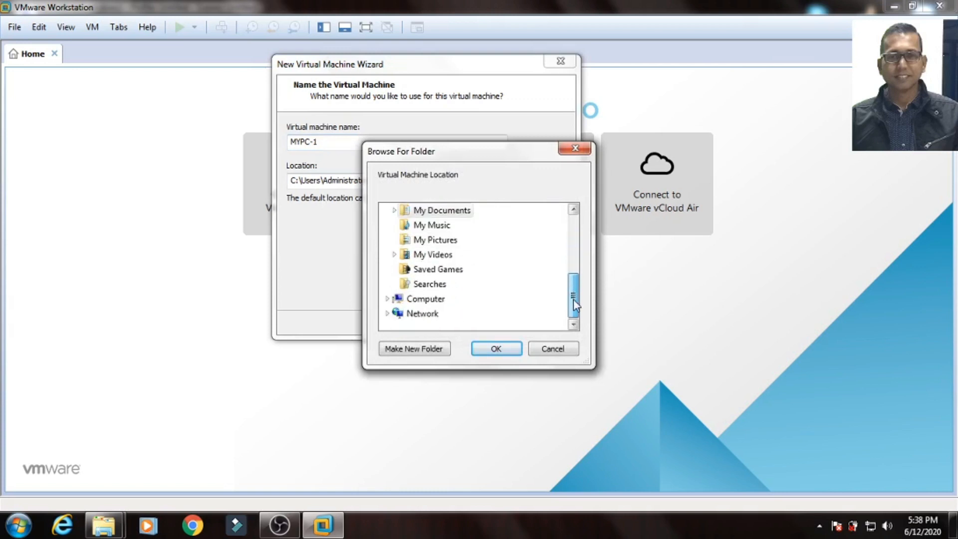
click(387, 301)
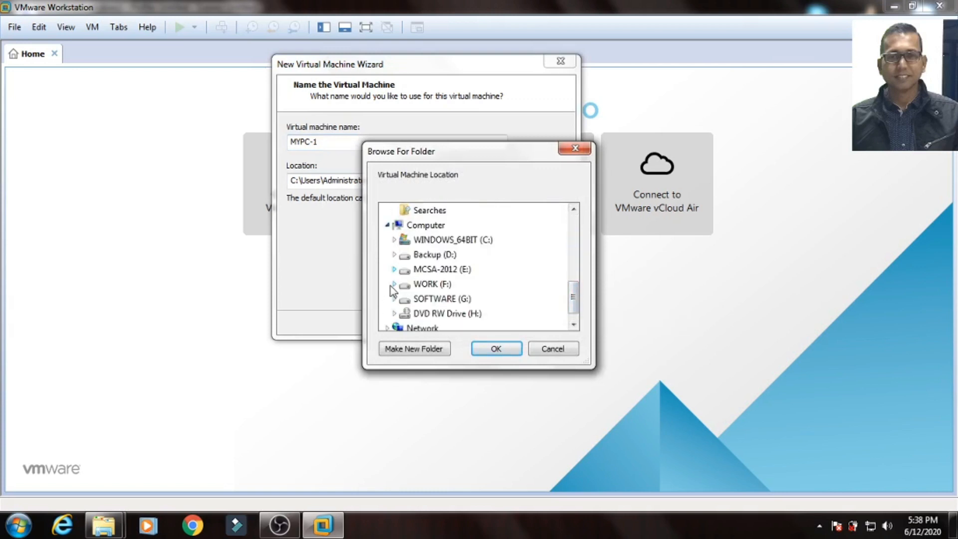
click(394, 254)
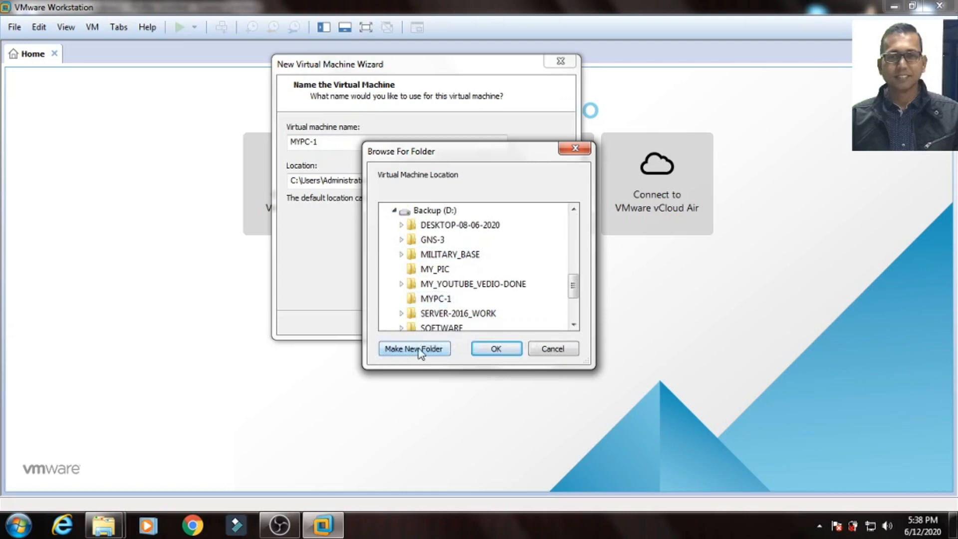
click(425, 305)
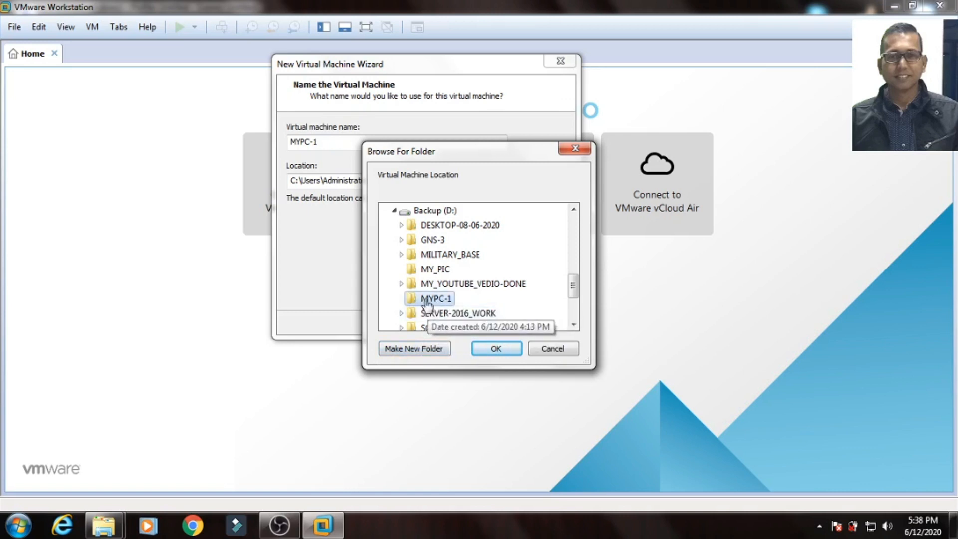
click(488, 349)
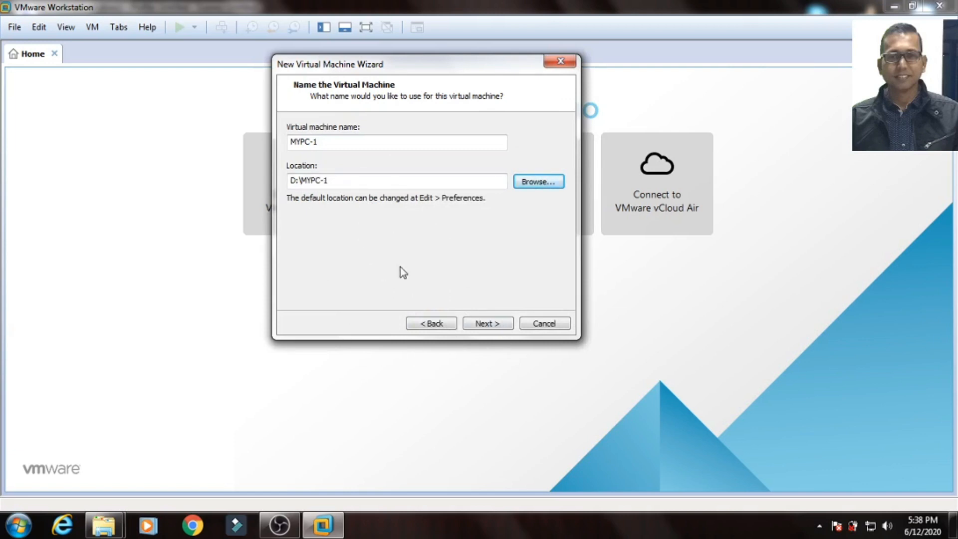
click(486, 329)
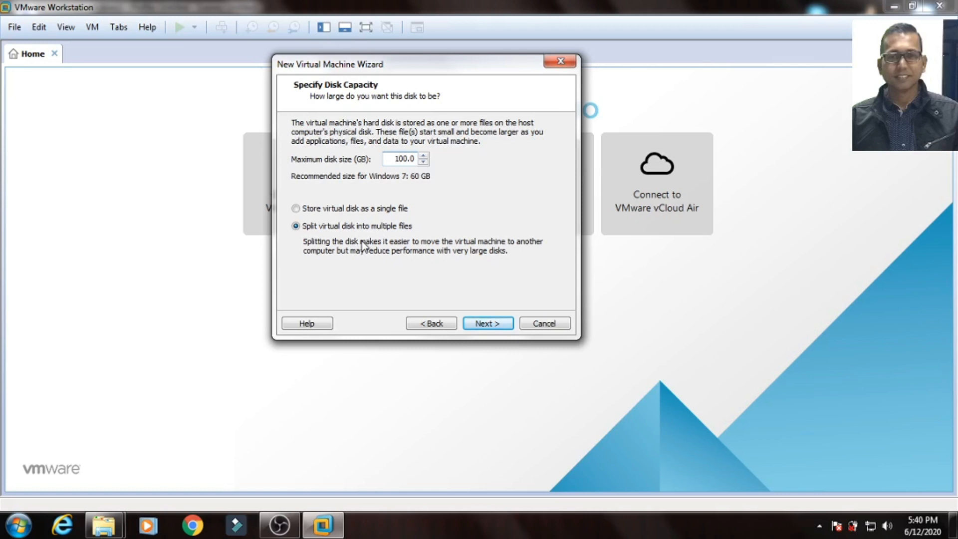
Step: Store the 100 GB virtual disk as a single file, then customize hardware from the summary
click(299, 210)
click(487, 324)
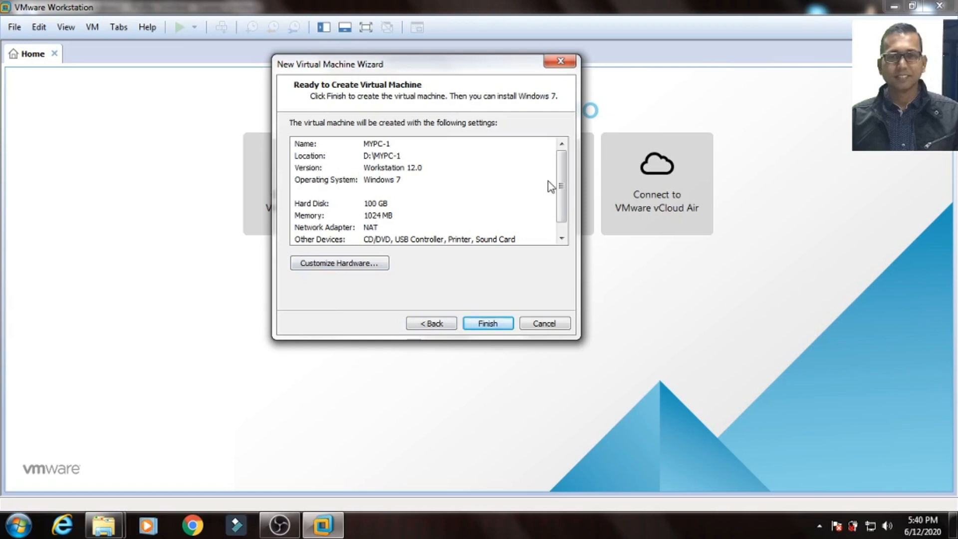
mouse_move(563, 173)
mouse_down()
mouse_move(563, 195)
mouse_move(559, 160)
mouse_up()
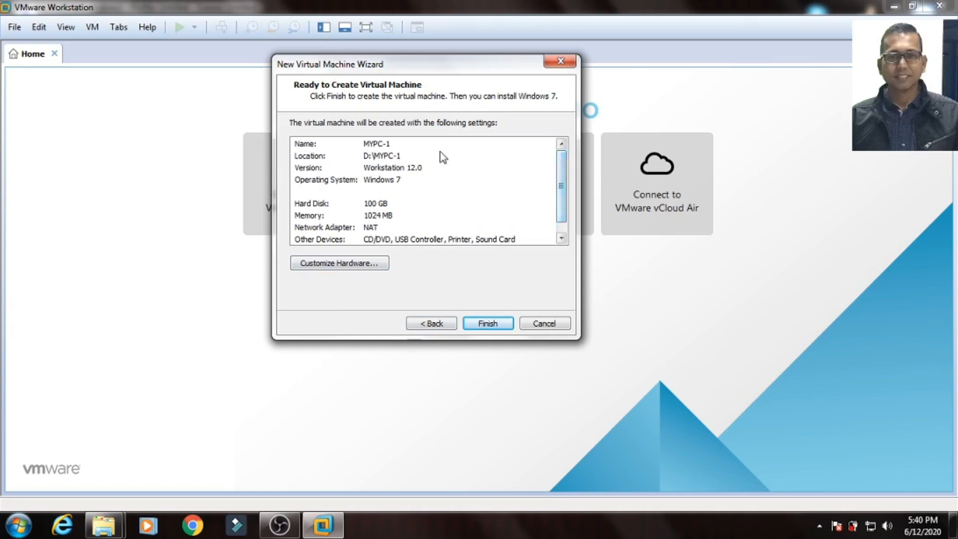
click(343, 268)
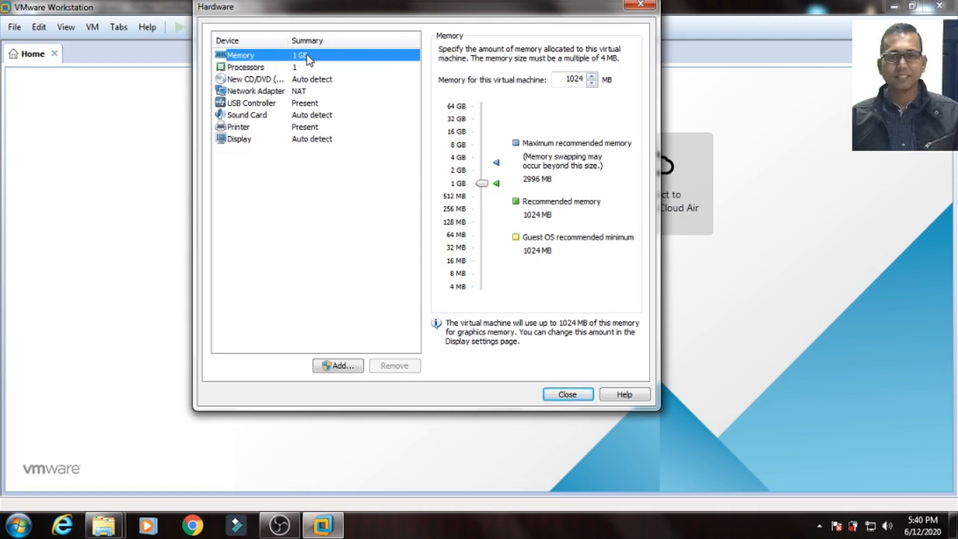
Step: Raise memory to 2048 MB and point the CD/DVD drive at E:\ISO\Win7.iso
drag(480, 183, 477, 171)
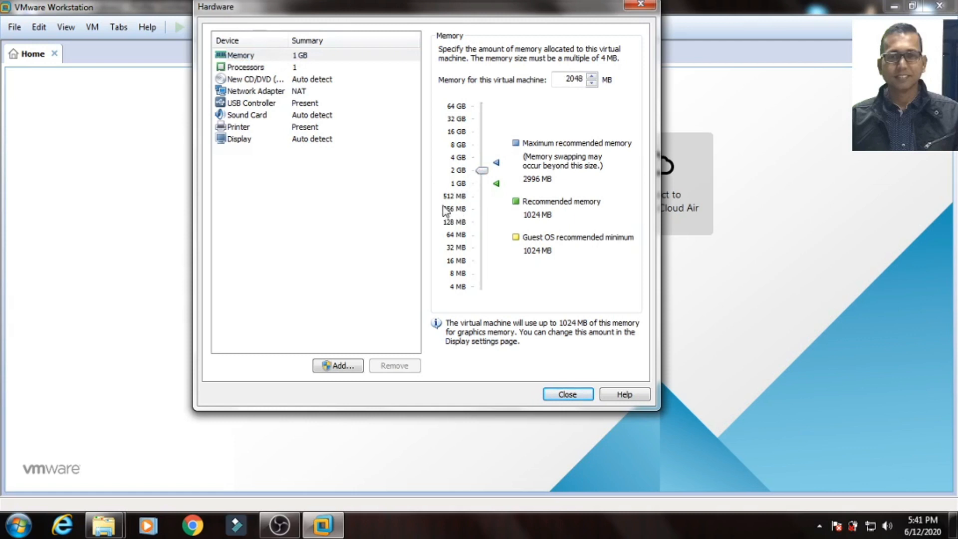
click(260, 68)
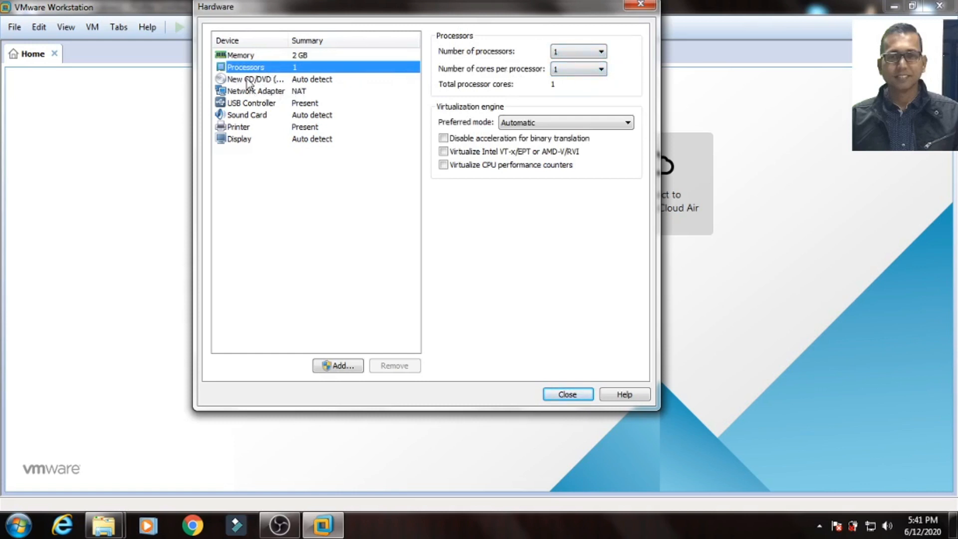
click(262, 82)
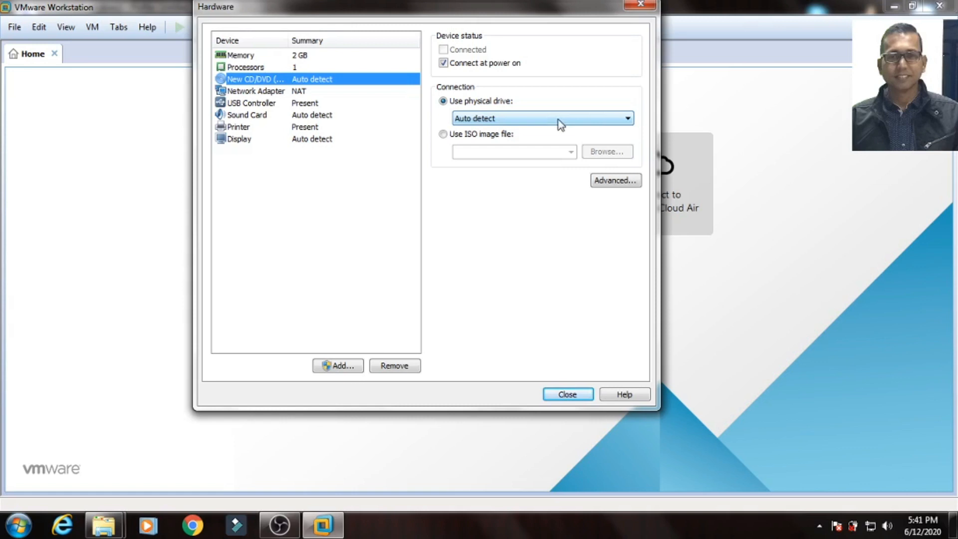
click(445, 135)
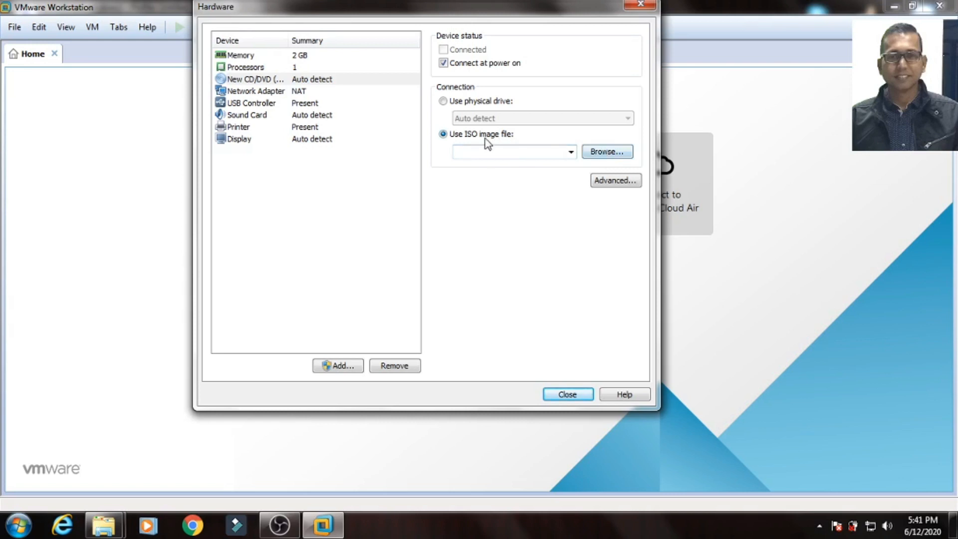
click(606, 152)
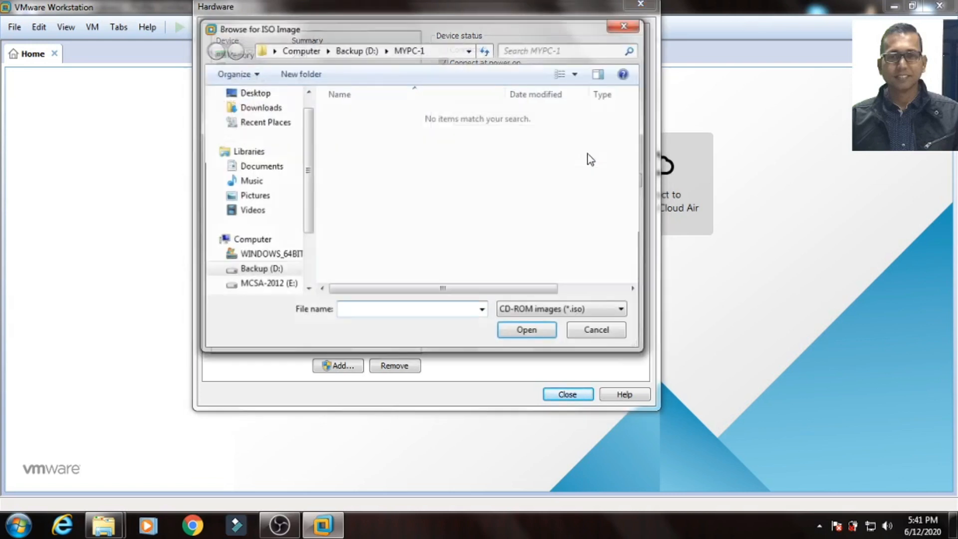
drag(307, 177, 310, 197)
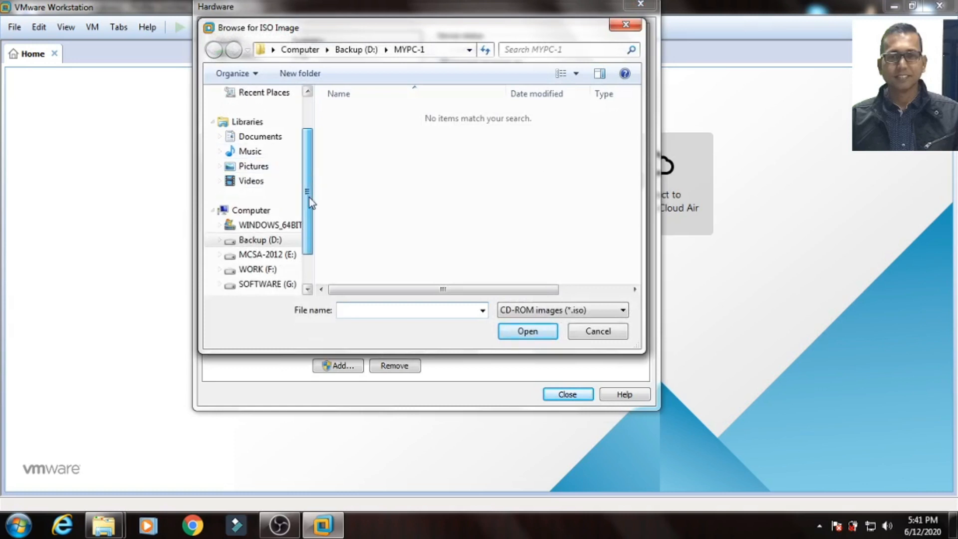
click(257, 260)
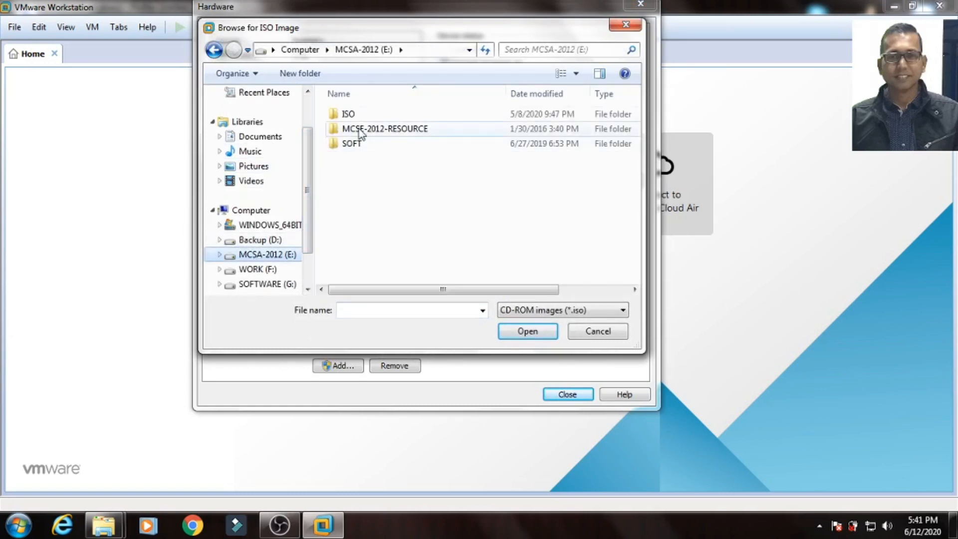
double_click(349, 113)
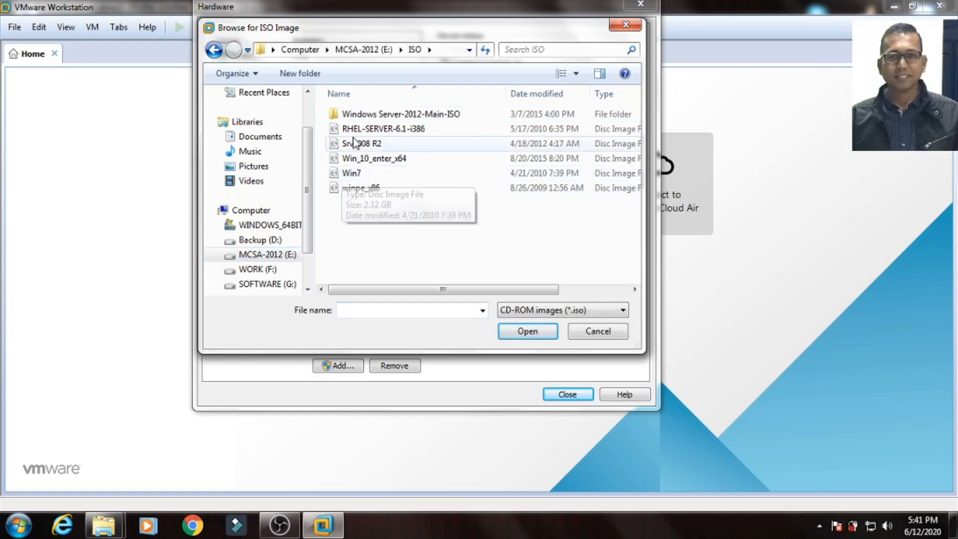
click(343, 176)
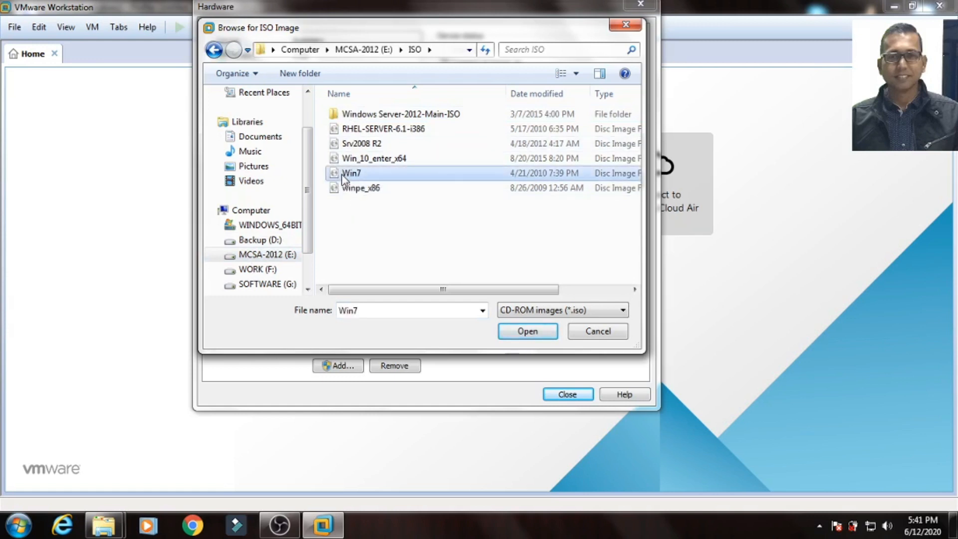
click(514, 335)
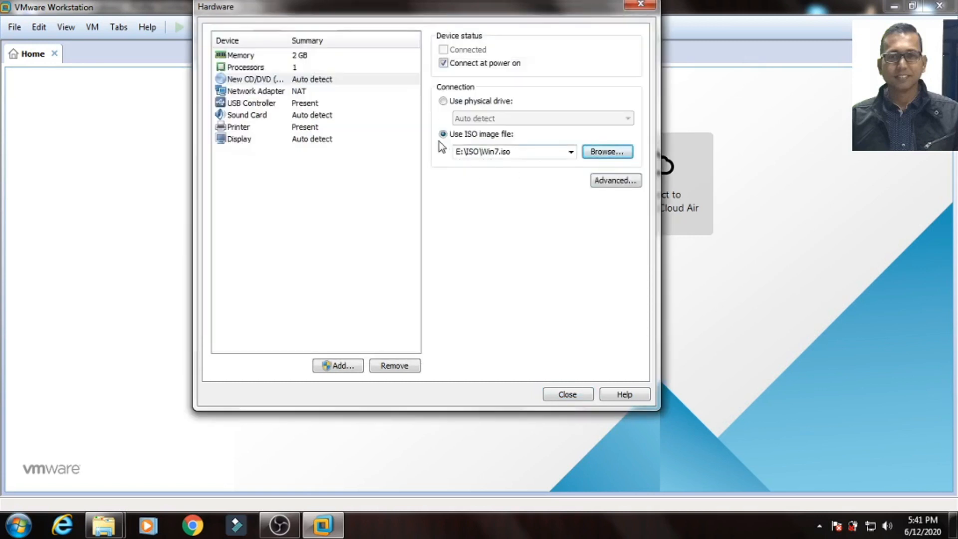
Step: Try bridged mode with replicated connection state on the network adapter, then revert to NAT
click(259, 95)
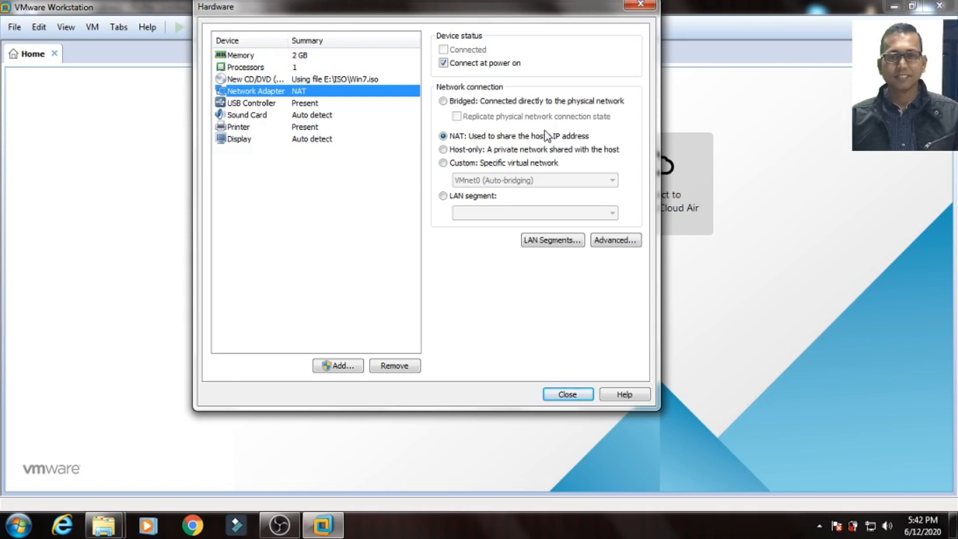
click(443, 101)
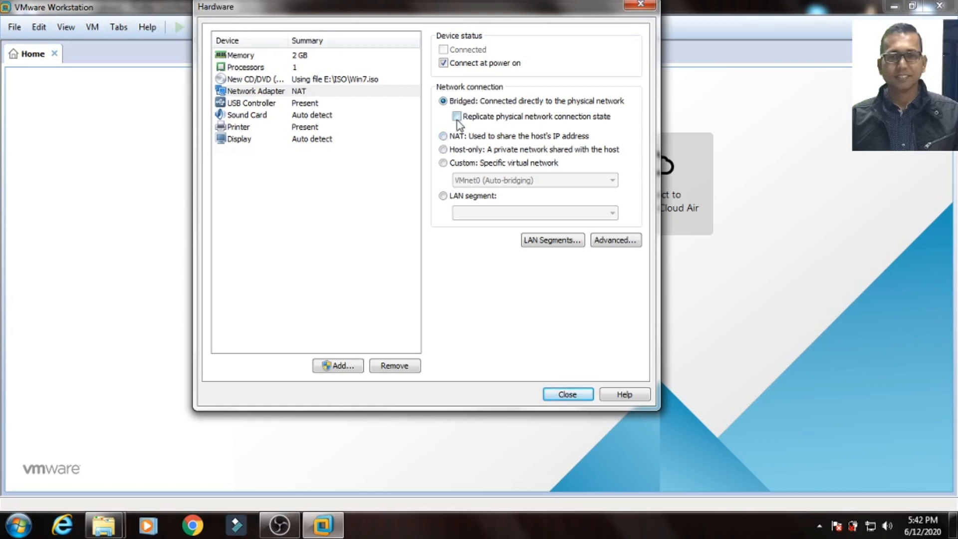
click(457, 118)
click(442, 135)
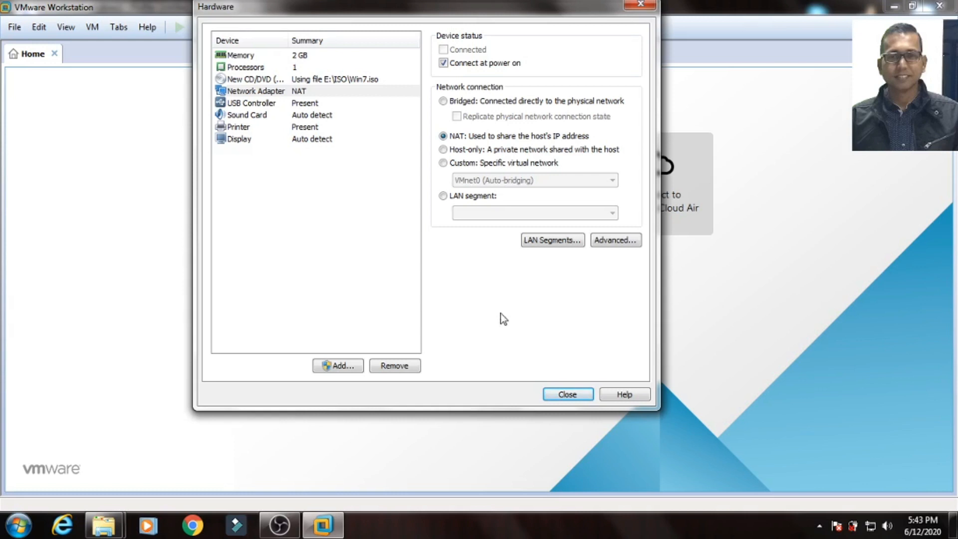
Step: Try the Custom and LAN segment options, then settle the network adapter on Host-only
click(443, 150)
click(445, 165)
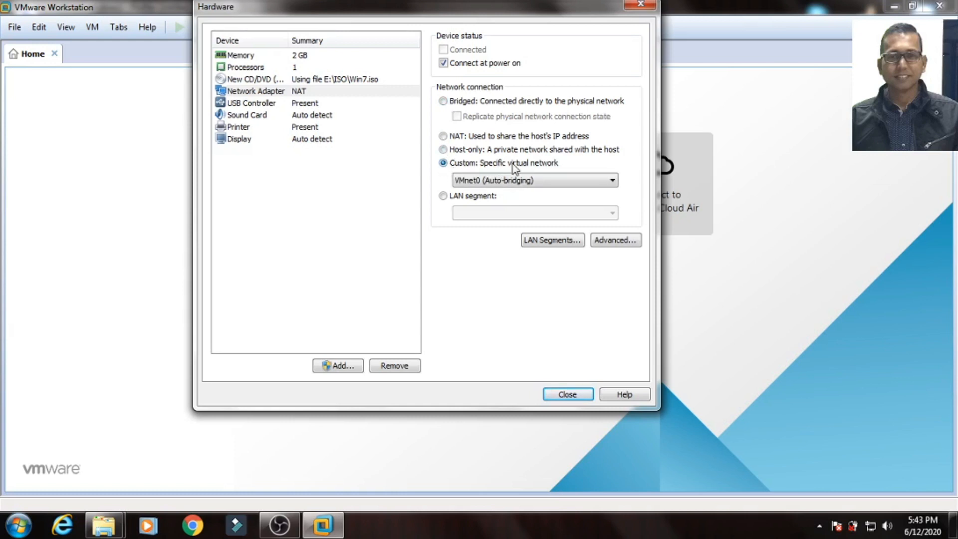
click(443, 196)
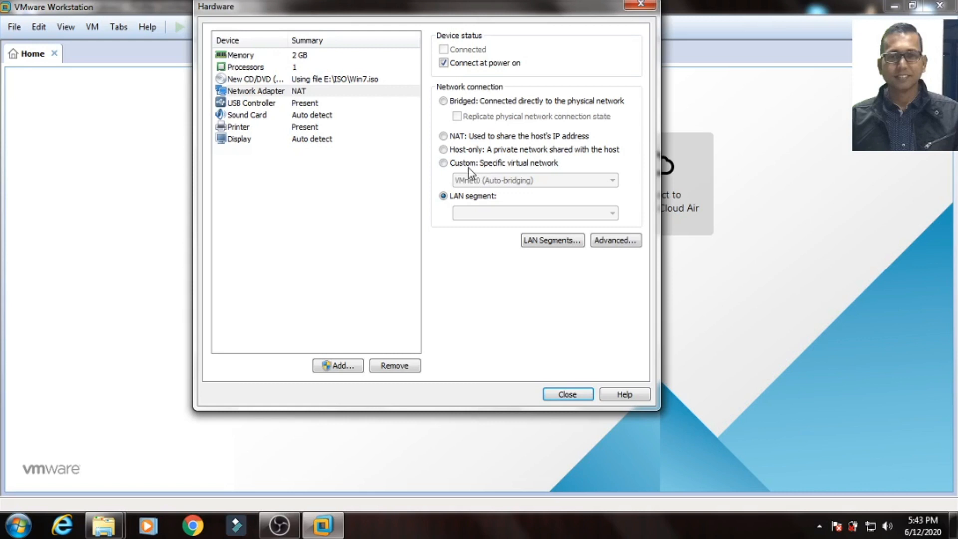
click(443, 151)
click(254, 106)
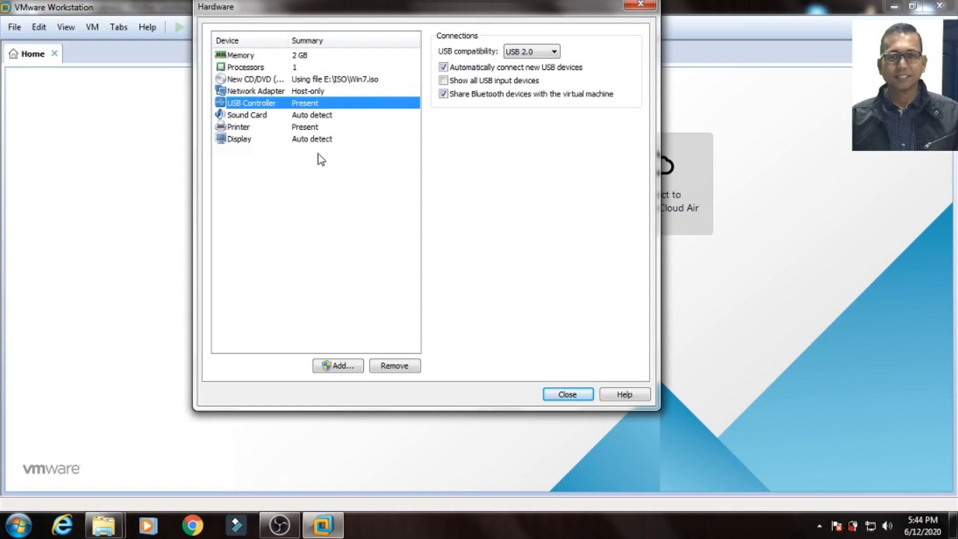
Step: Review the sound card, printer, display and memory settings, then close hardware customization
click(264, 119)
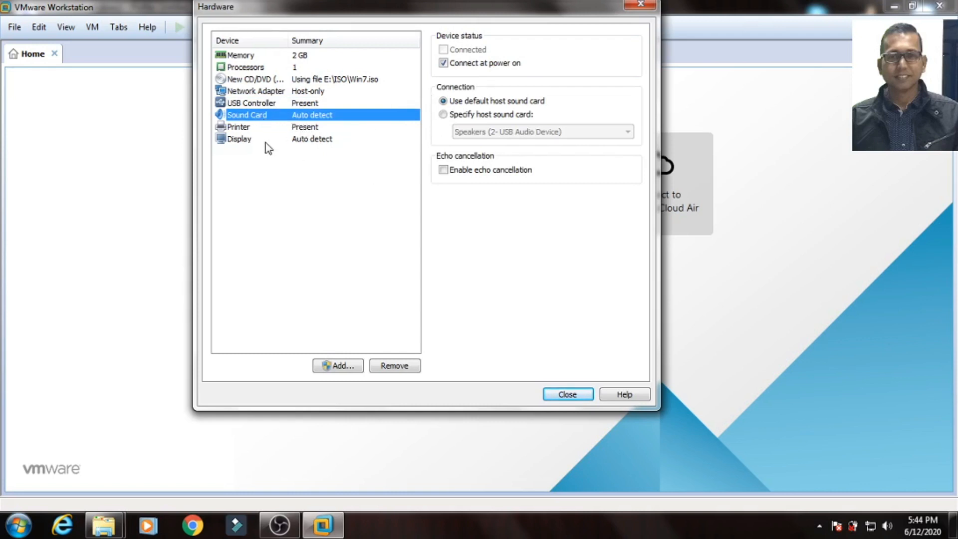
click(247, 129)
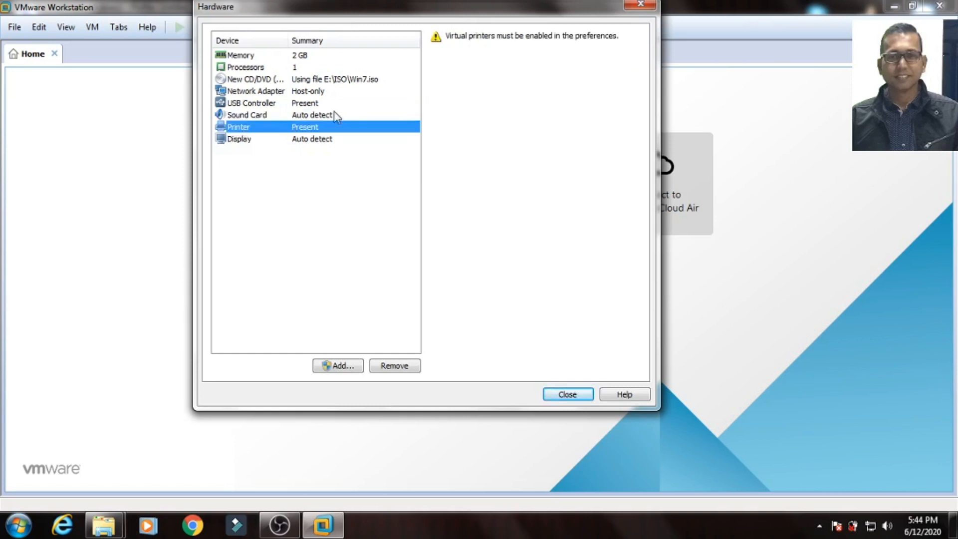
click(244, 142)
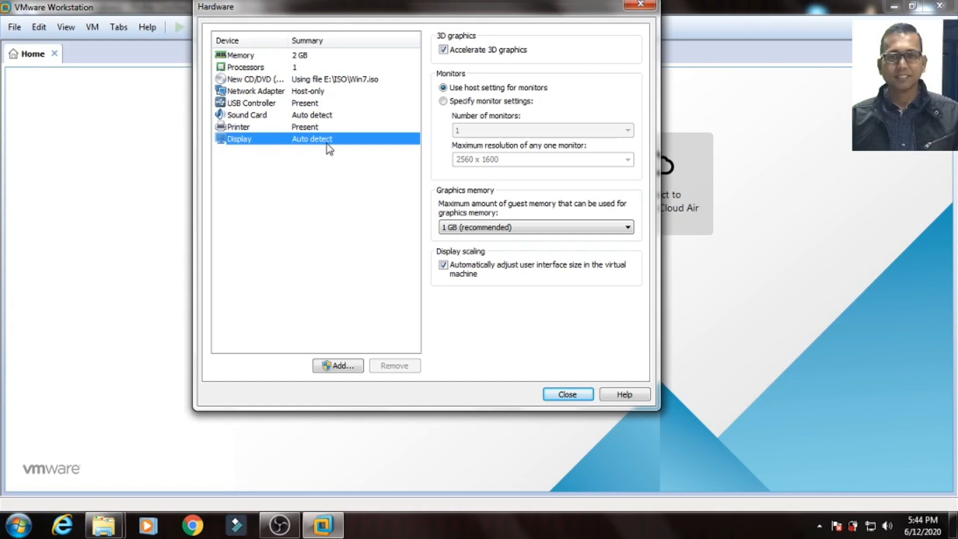
click(315, 56)
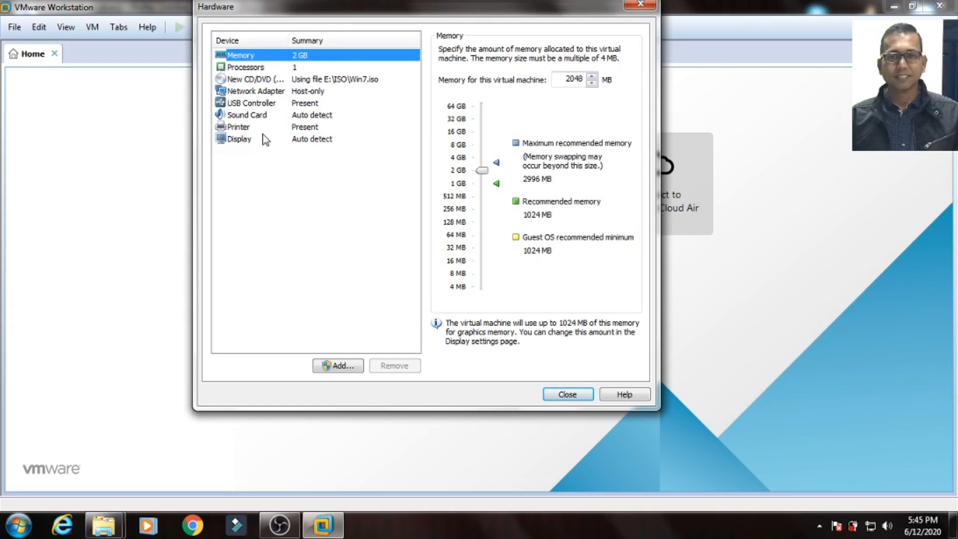
click(567, 394)
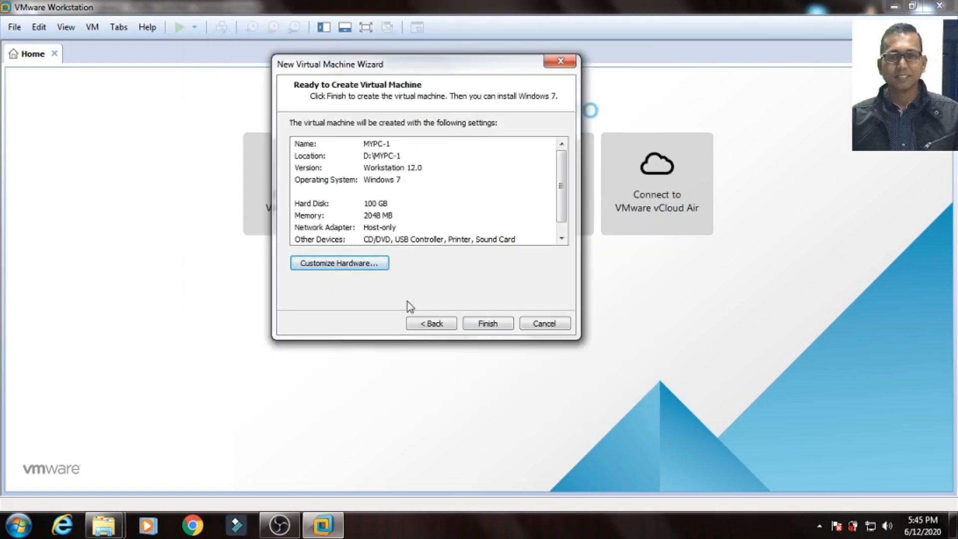
Step: Finish the wizard to create MYPC-1 with configuration file D:\MYPC-1\MYPC-1.vmx
click(494, 325)
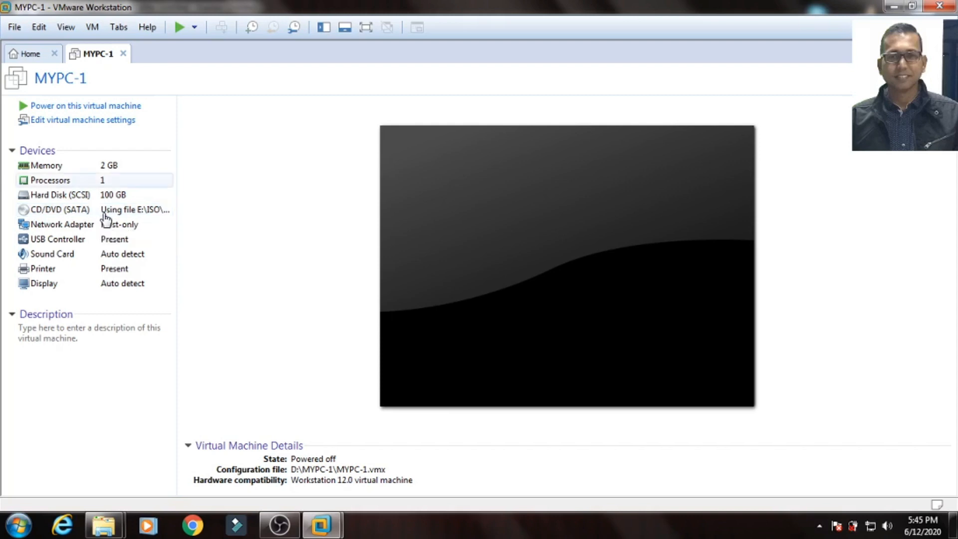
Step: Power on MYPC-1 so it boots from Win7.iso to the Windows 7 language setup screen
click(73, 111)
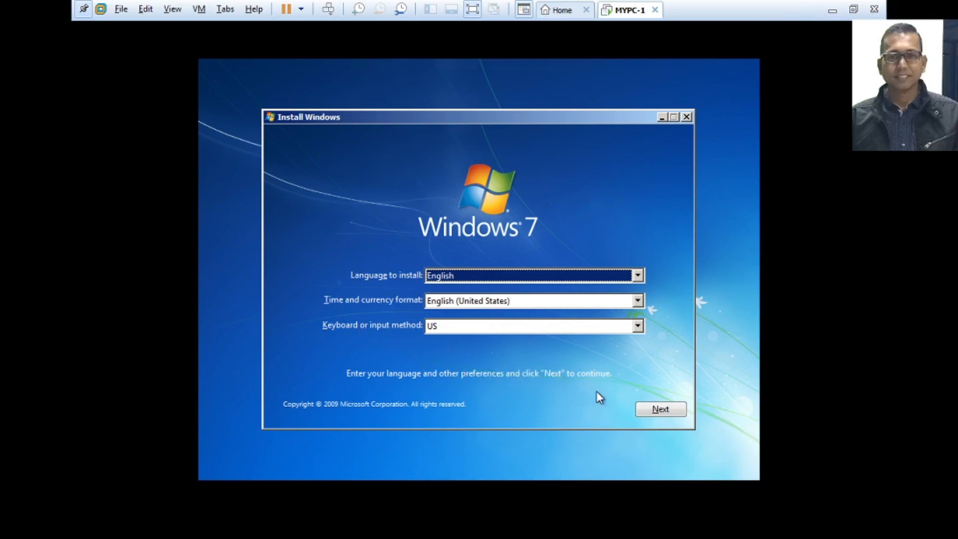
Step: Keep the default language settings, start the Windows 7 install, and accept the license terms
click(653, 409)
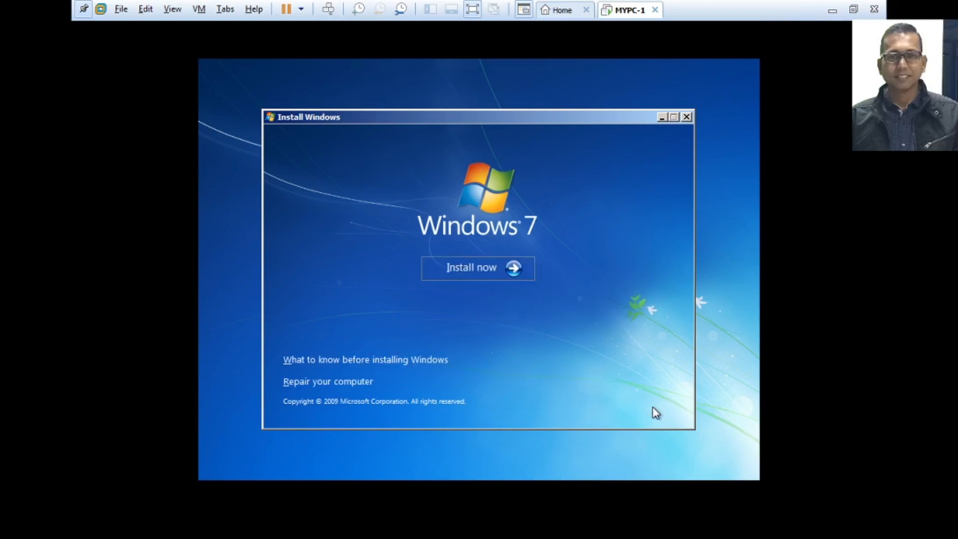
click(465, 269)
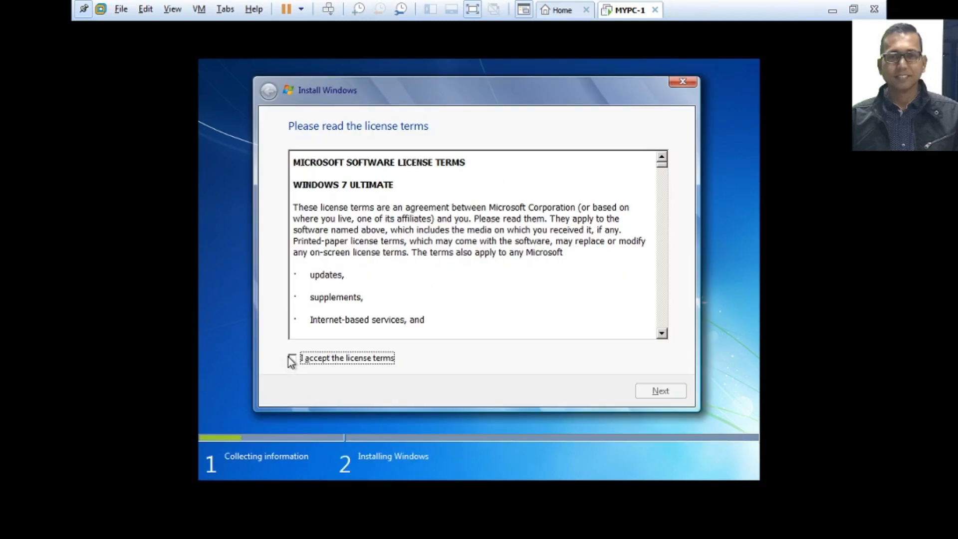
click(292, 359)
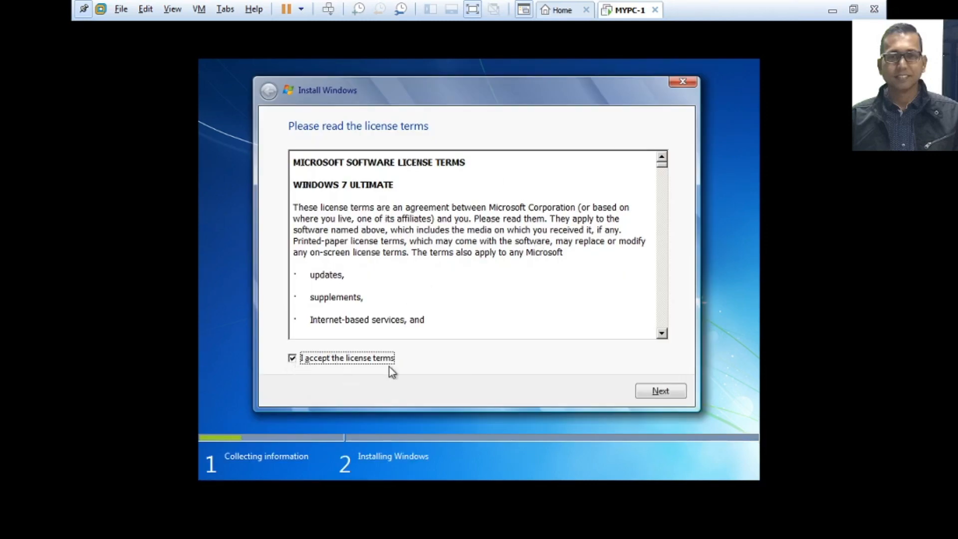
click(661, 393)
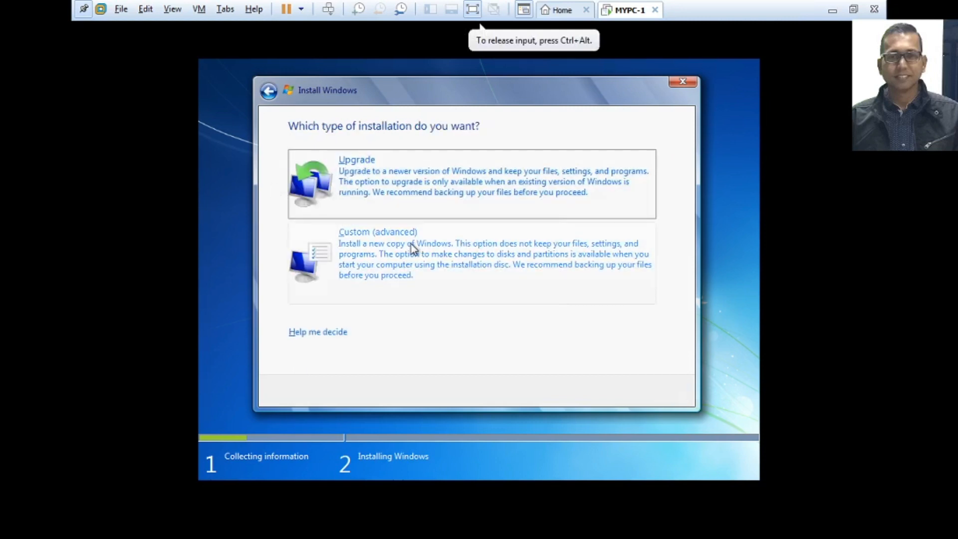
Step: Choose Custom (advanced) and install Windows onto Disk 0's 102400 MB unallocated space
click(368, 266)
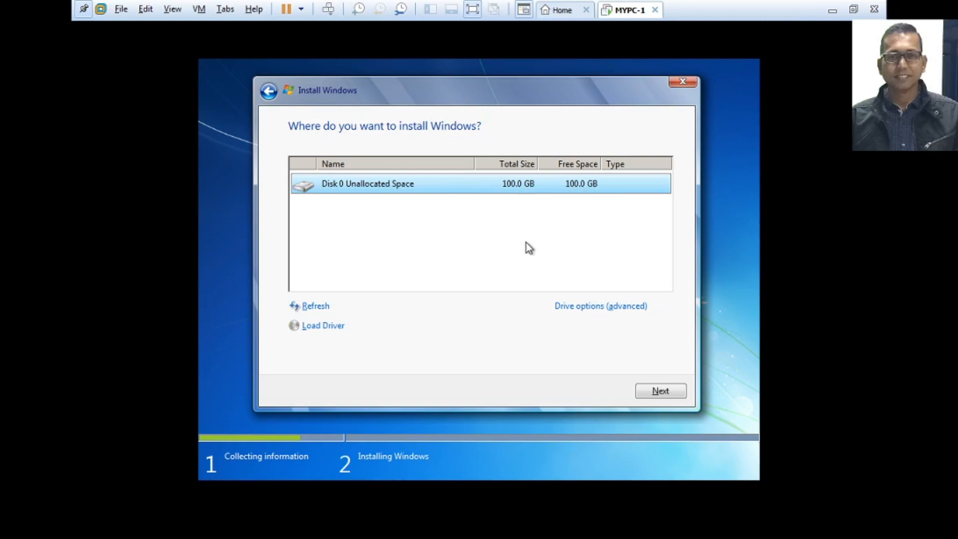
click(599, 309)
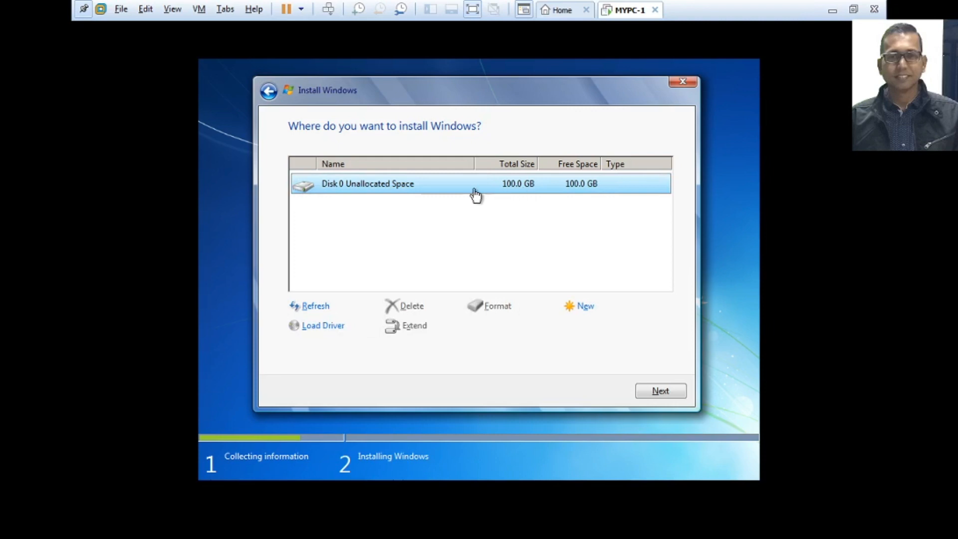
click(585, 309)
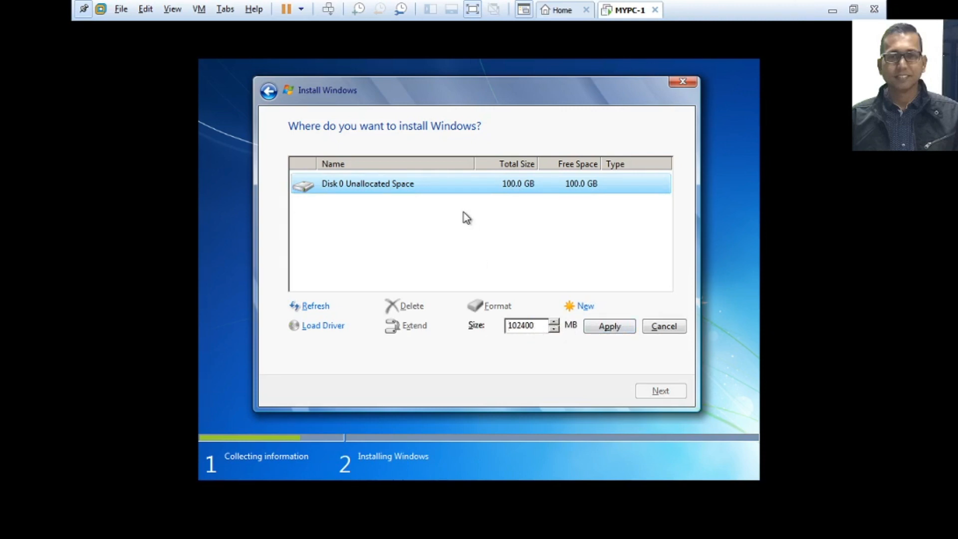
click(431, 246)
click(661, 392)
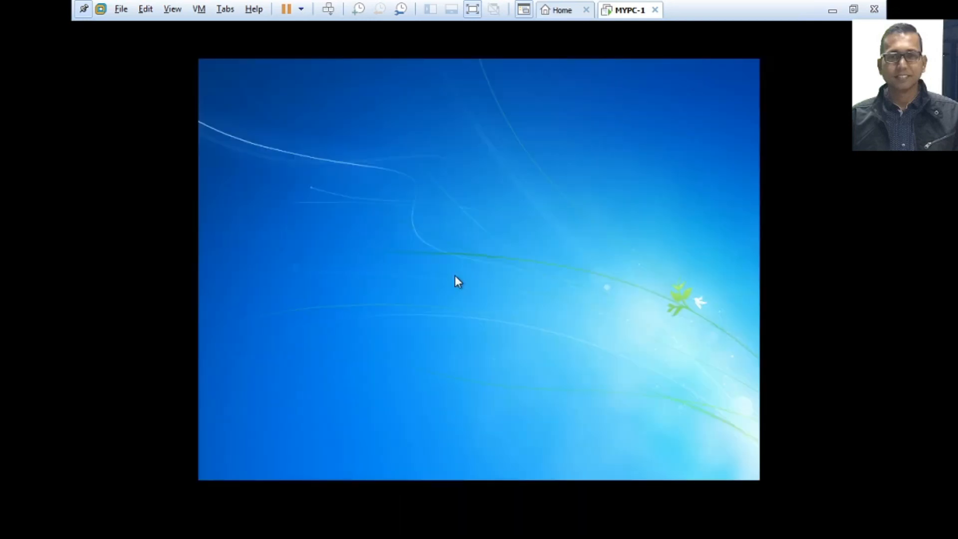
Step: Enter LocalAdmin as the user name and MYPC-1 as the computer name
text(Local)
key(ctrl+a)
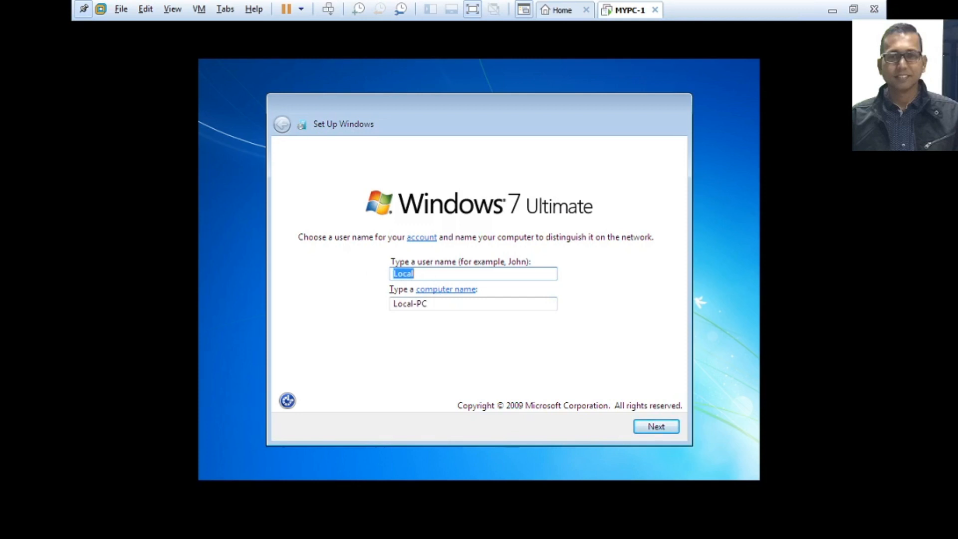
key(Right)
text(Admin)
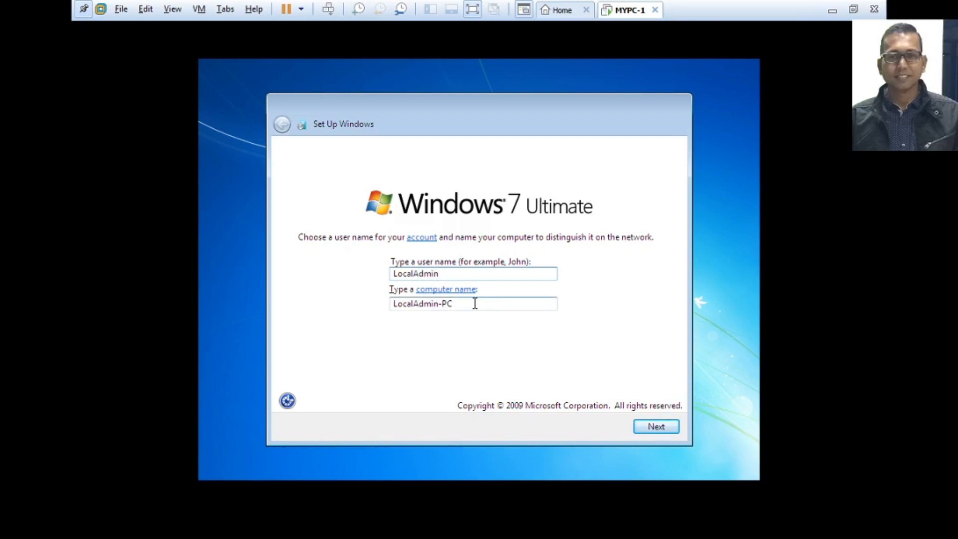
drag(393, 304, 477, 275)
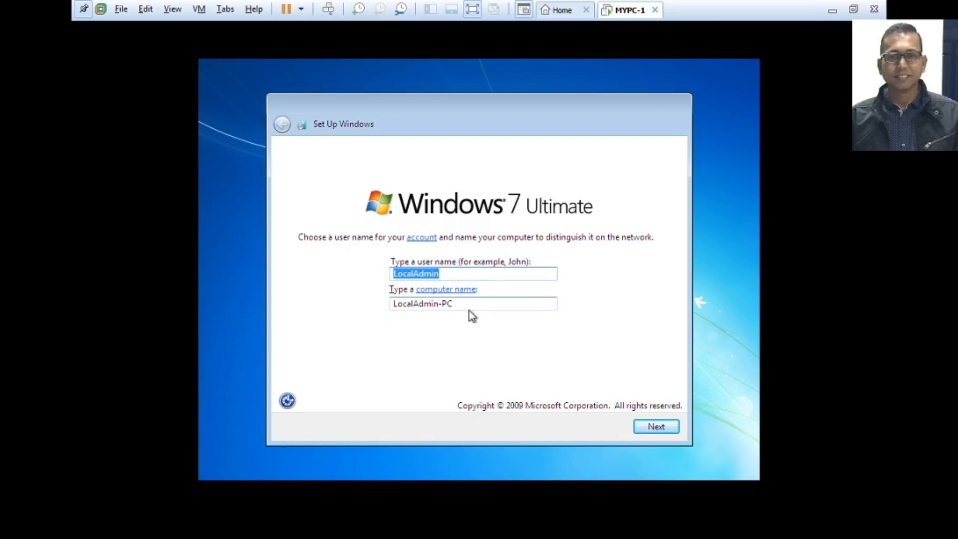
drag(393, 303, 473, 305)
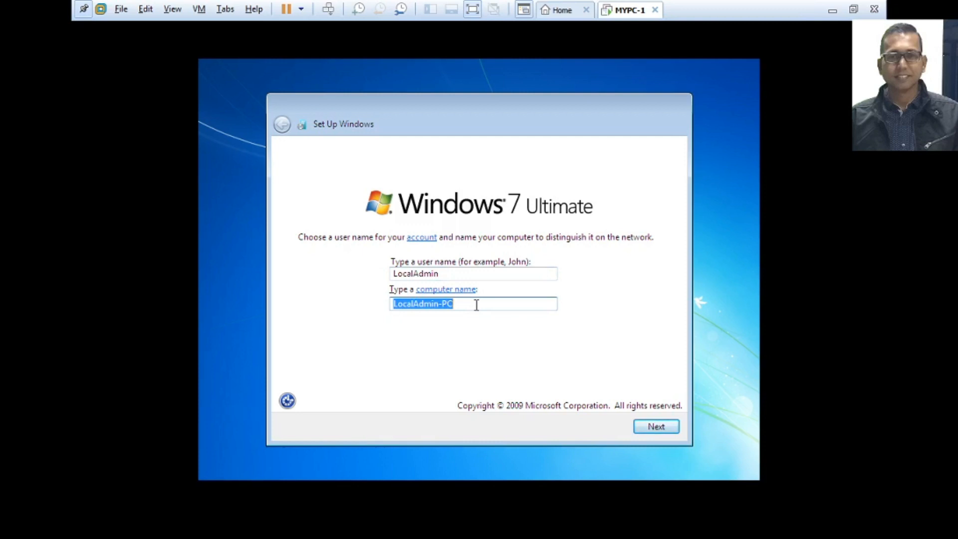
text(MY)
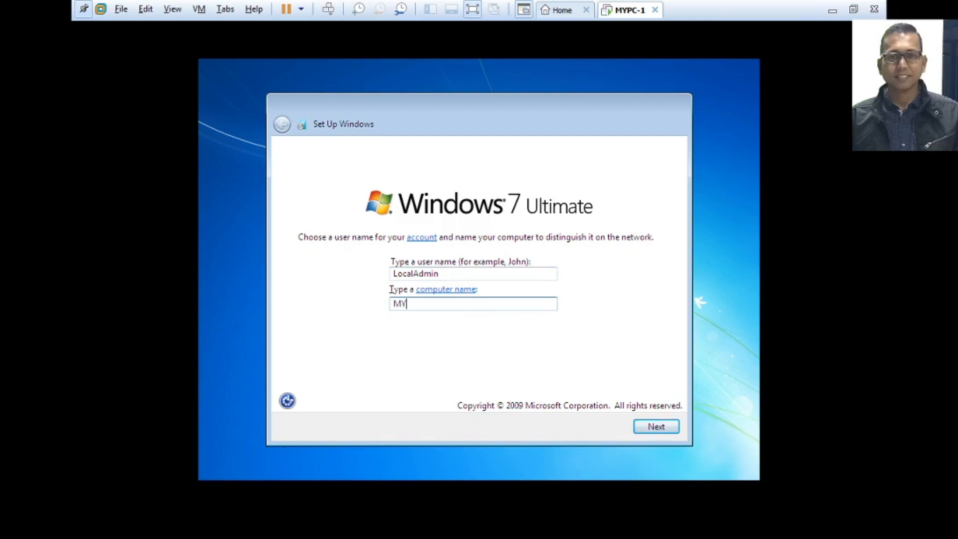
text(PC-1)
click(656, 426)
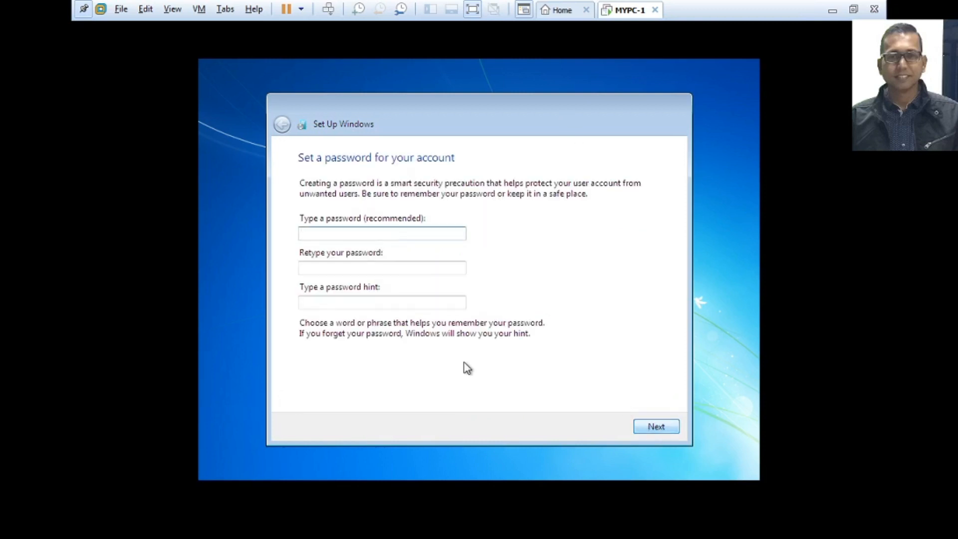
Step: Leave the password blank, skip the product key with auto-activation off, and choose Ask me later
click(654, 428)
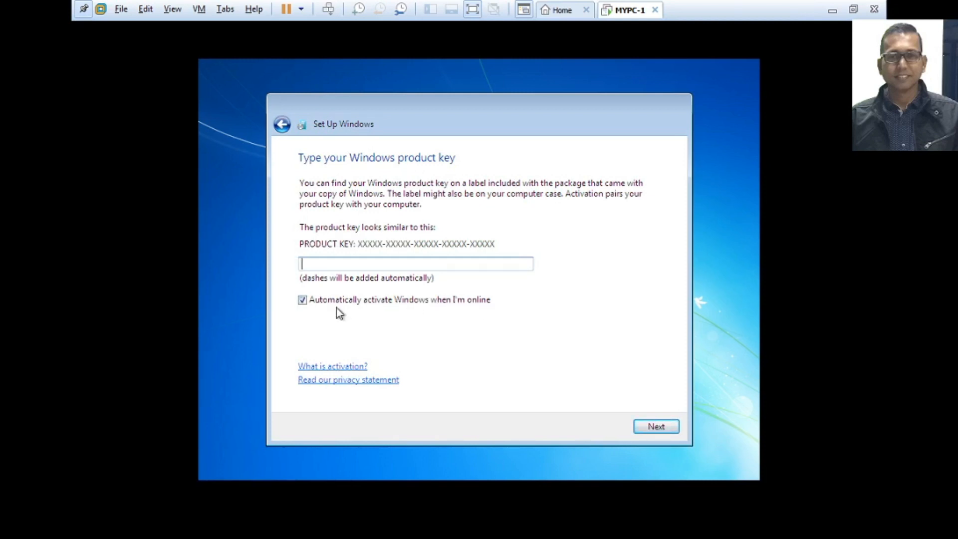
click(303, 301)
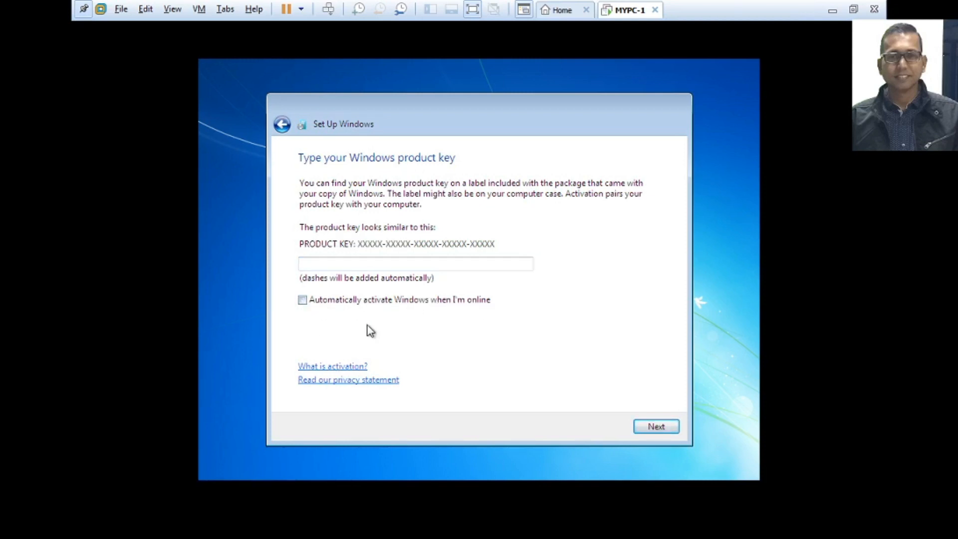
click(656, 427)
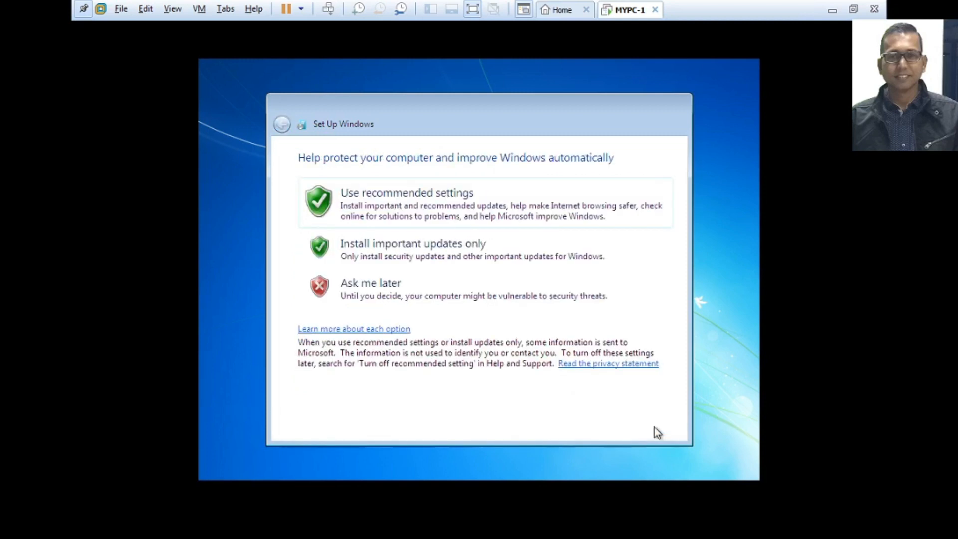
click(393, 299)
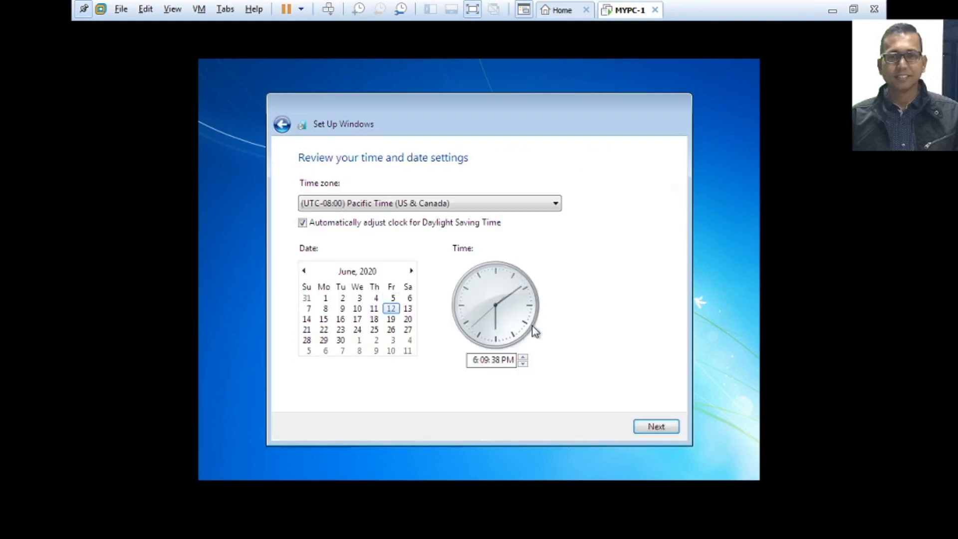
Step: Pick the (UTC+06:00) Astana, Dhaka time zone and accept the time and date settings
click(555, 207)
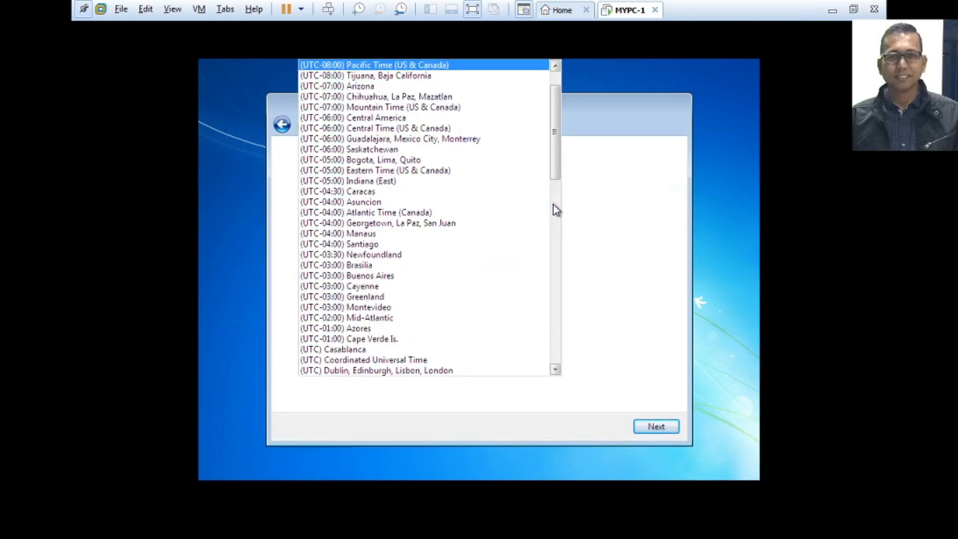
drag(554, 169, 540, 305)
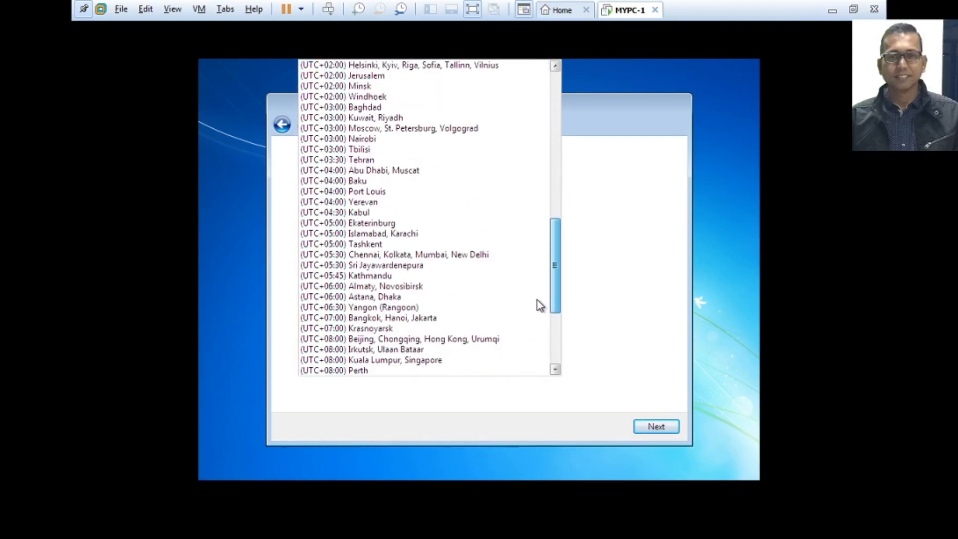
click(318, 298)
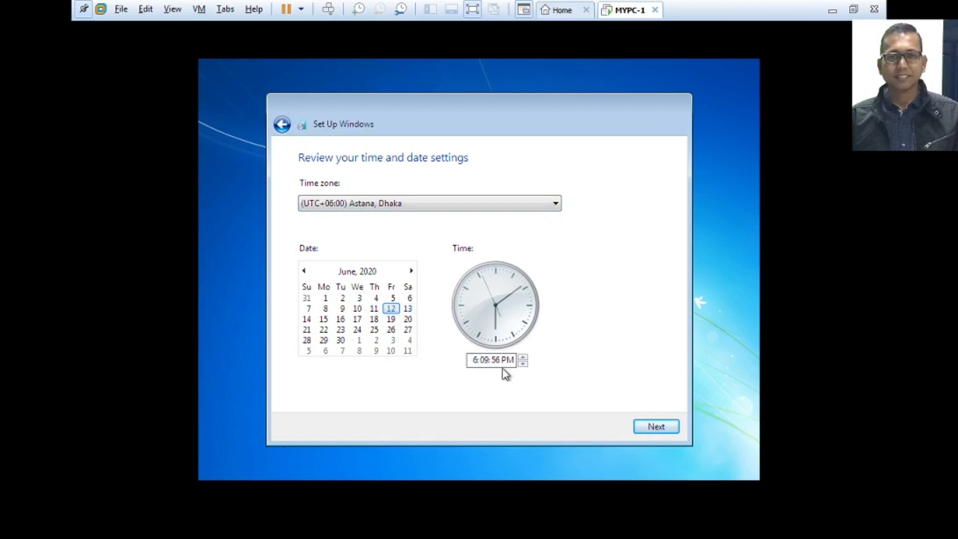
click(655, 428)
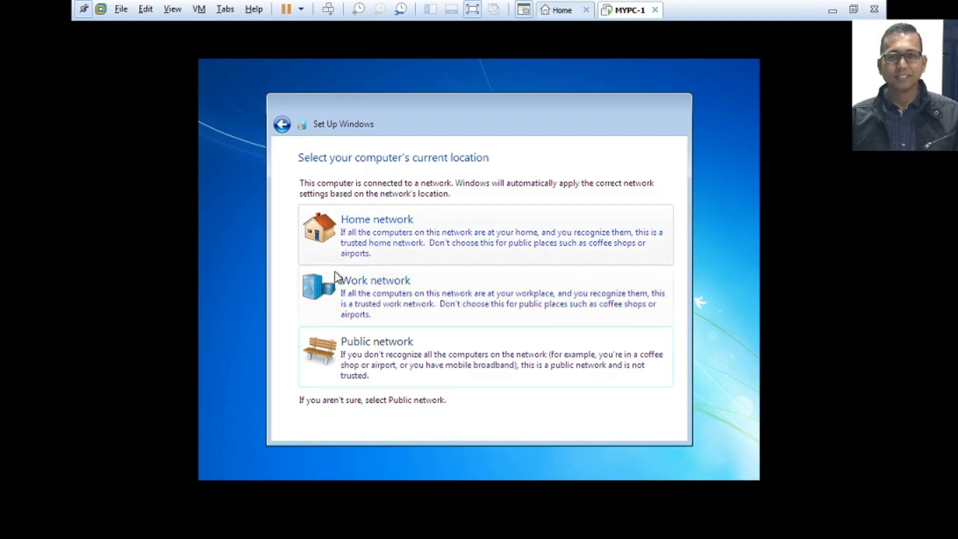
Step: Choose Work network as the computer's current location
click(363, 294)
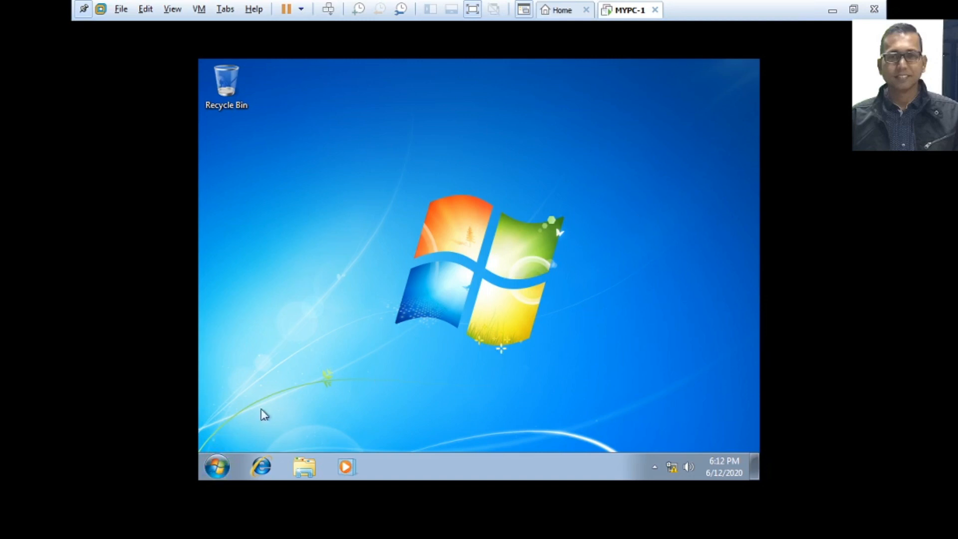
click(216, 466)
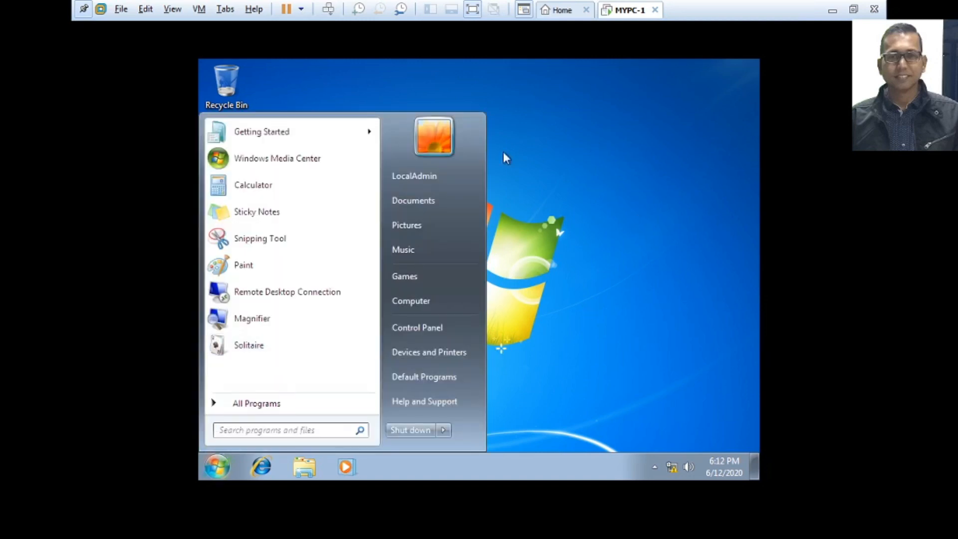
click(630, 240)
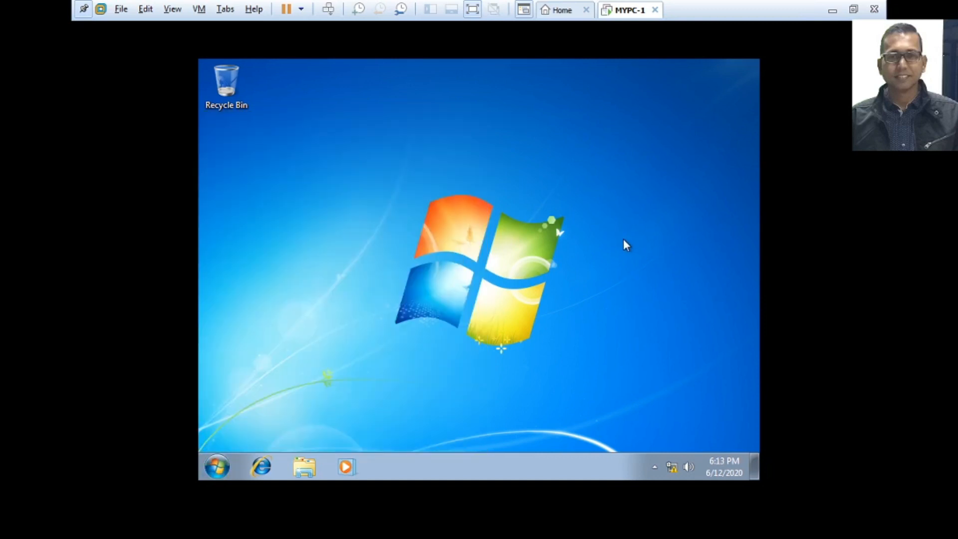